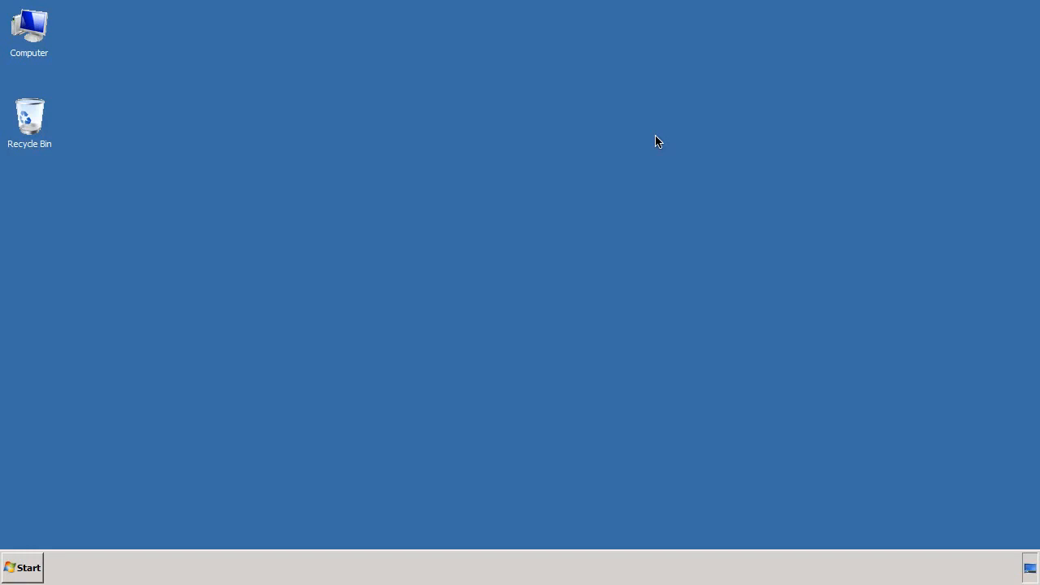
Launch SAP HANA Studio and dismiss the service.sap.com login request without signing in
{"action": "left_click", "coordinate": [21, 568]}
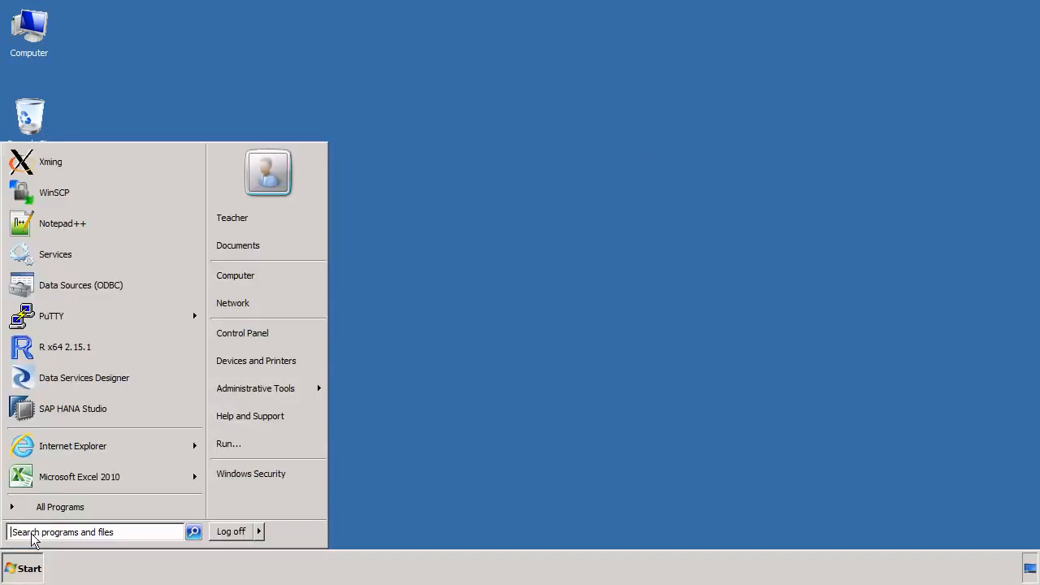
{"action": "left_click", "coordinate": [65, 411]}
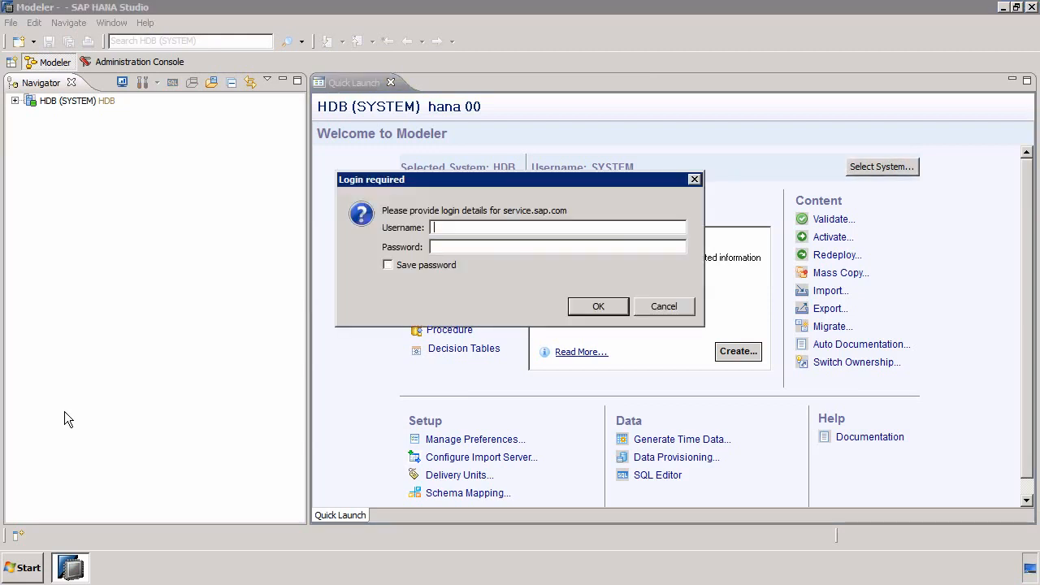
{"action": "left_click", "coordinate": [659, 308]}
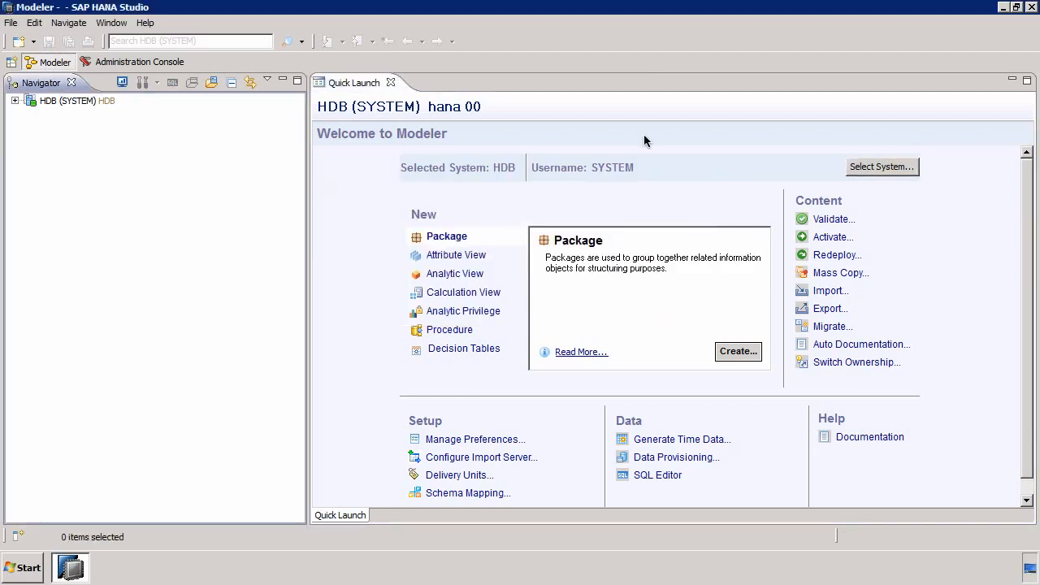
Preview the raw data of the STS_CALC_GRAPH_VIEW calculation view in the sts content package
{"action": "left_click", "coordinate": [15, 100]}
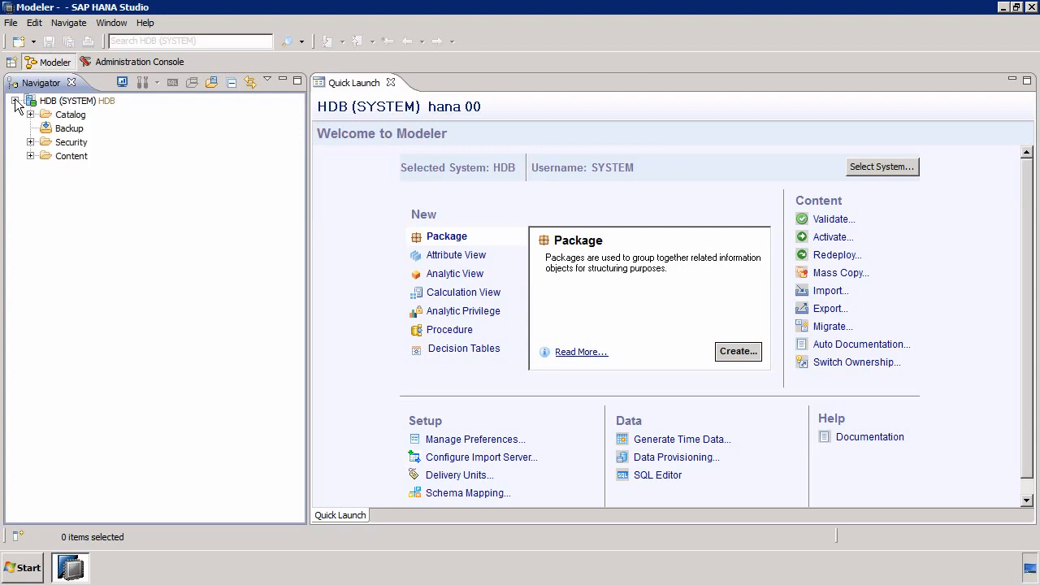
{"action": "left_click", "coordinate": [30, 156]}
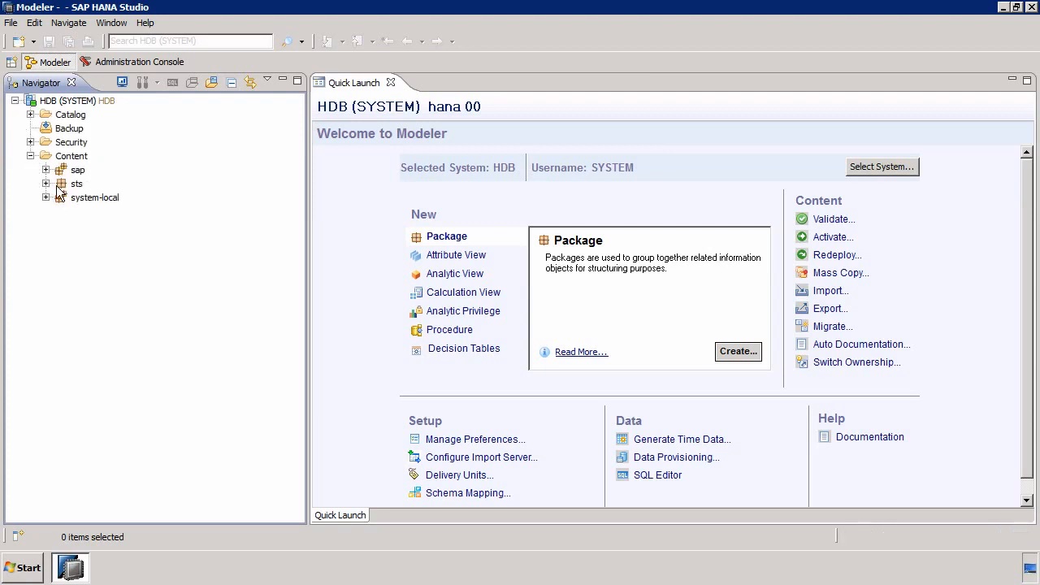
{"action": "left_click", "coordinate": [46, 183]}
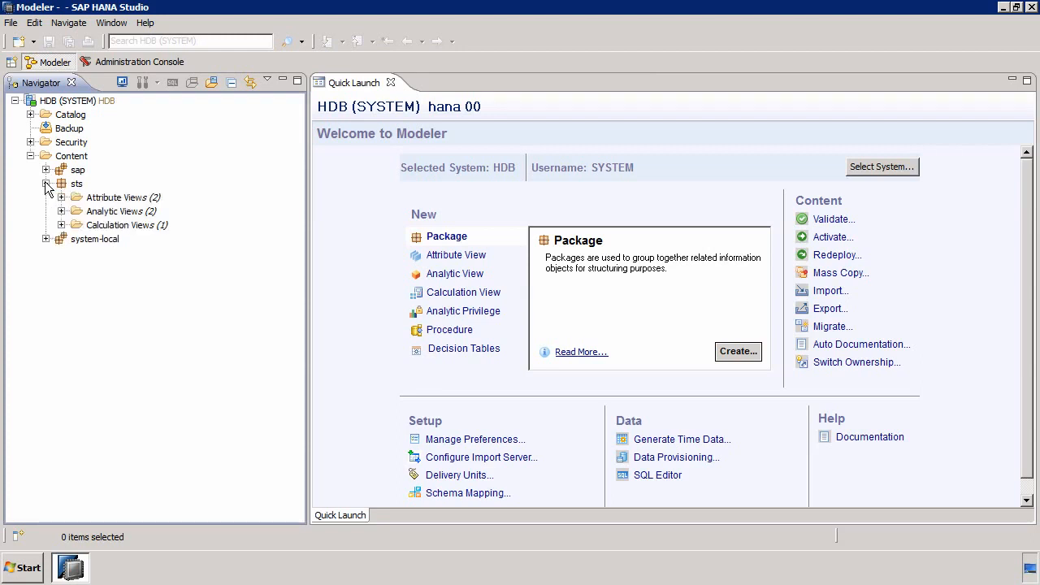
{"action": "left_click", "coordinate": [61, 224]}
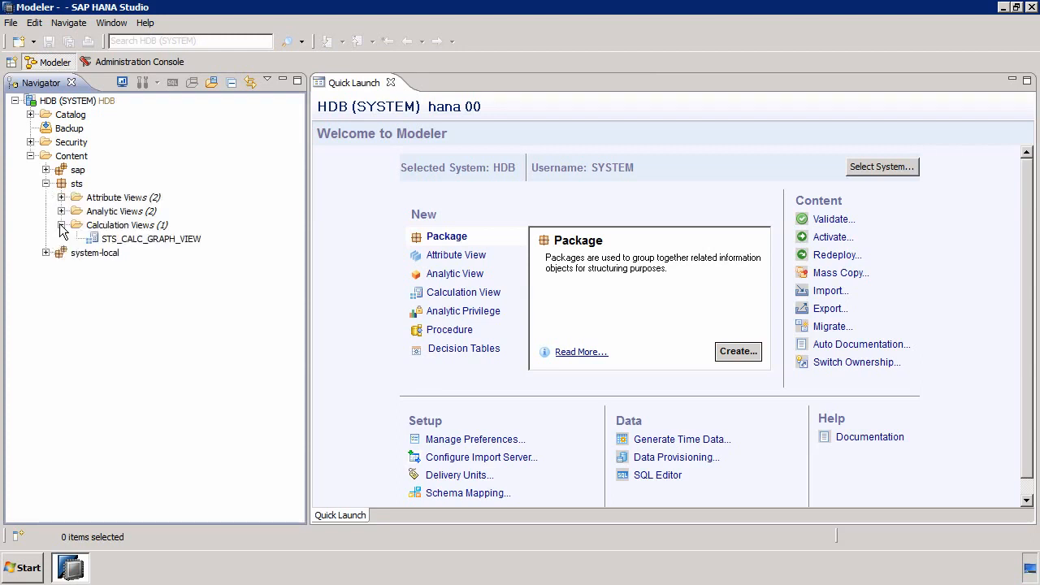
{"action": "right_click", "coordinate": [156, 238]}
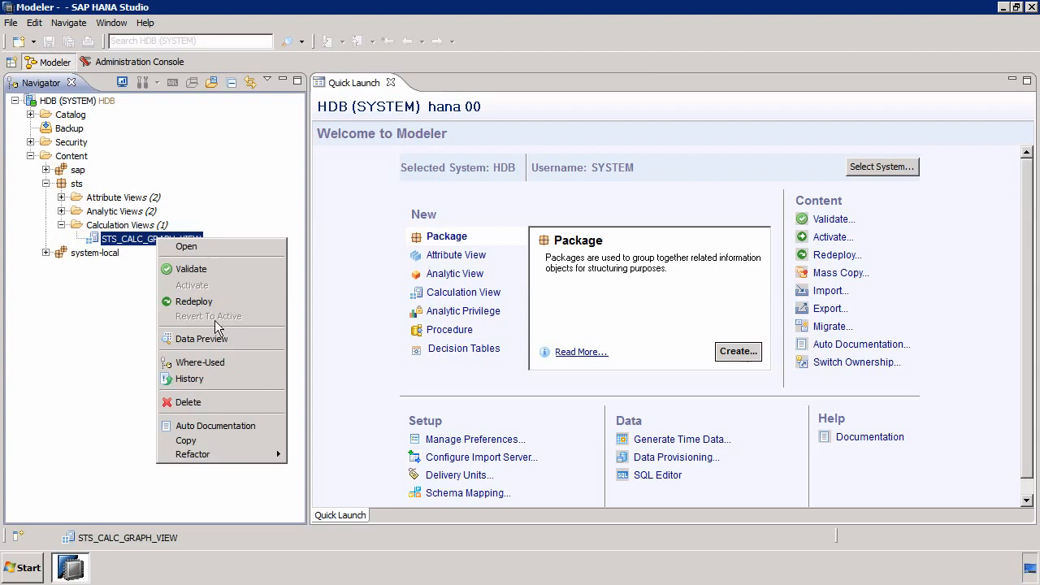
{"action": "left_click", "coordinate": [210, 340]}
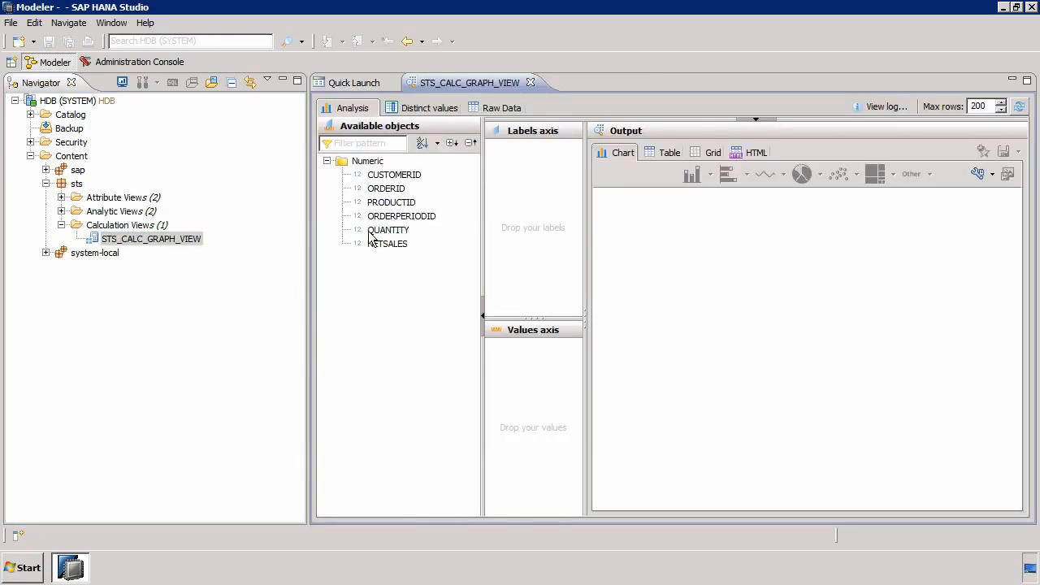
{"action": "left_click", "coordinate": [493, 107]}
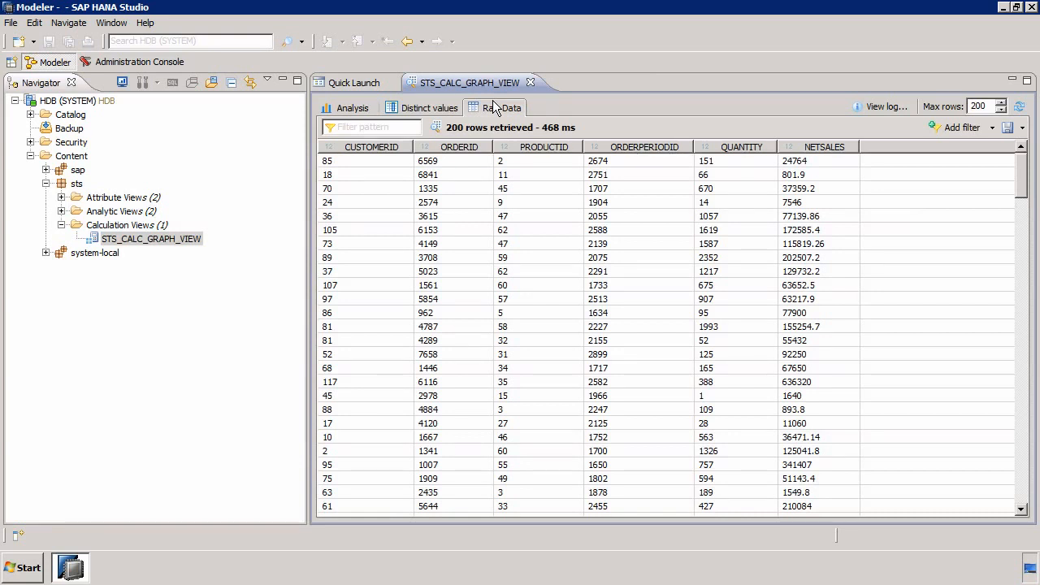
Examine the lowest and highest order IDs by sorting the raw data on ORDERID in both directions, and close the preview
{"action": "left_click", "coordinate": [469, 149]}
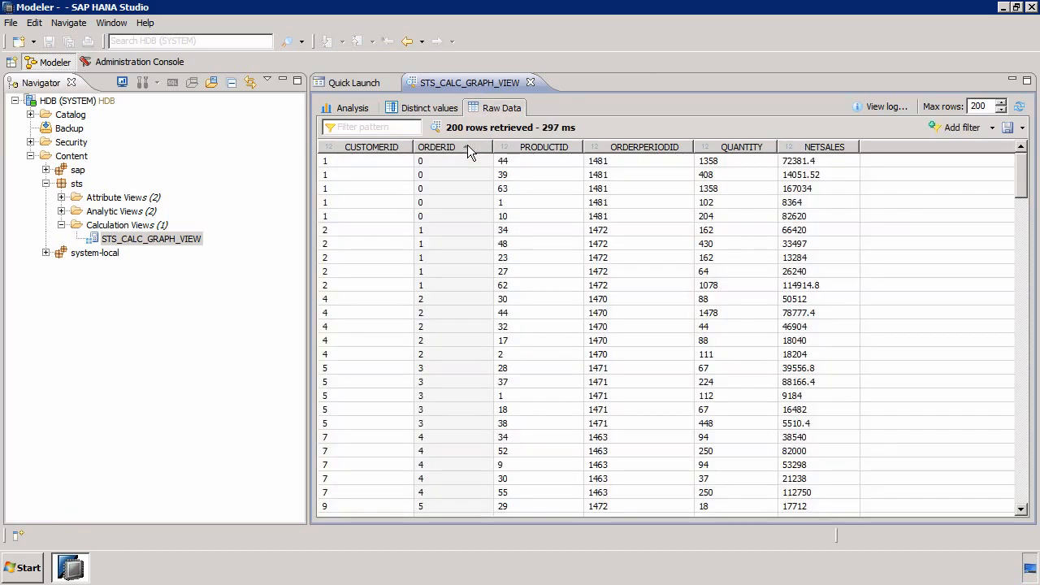
{"action": "left_click", "coordinate": [468, 150]}
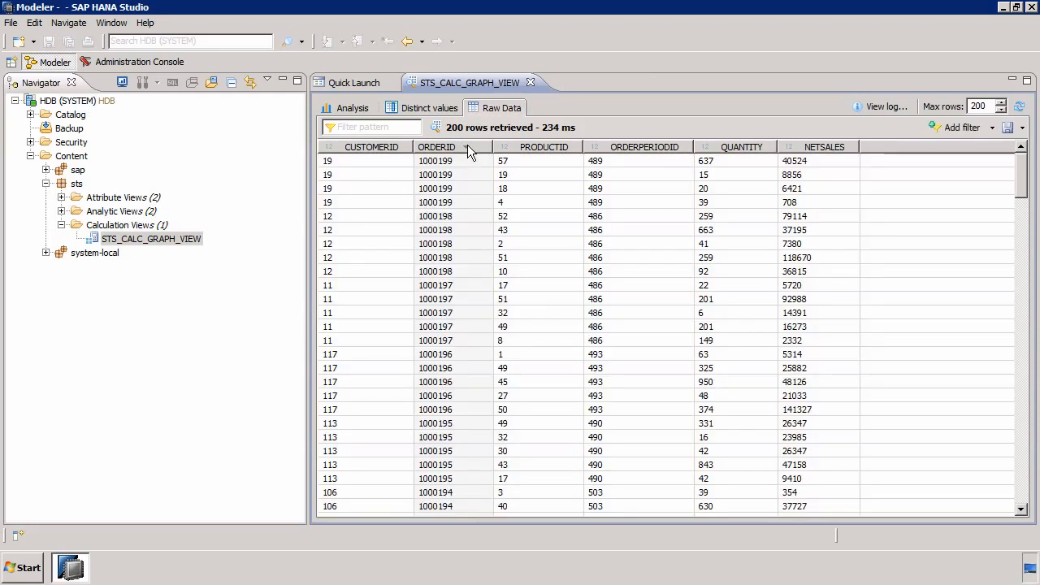
{"action": "left_click", "coordinate": [468, 146]}
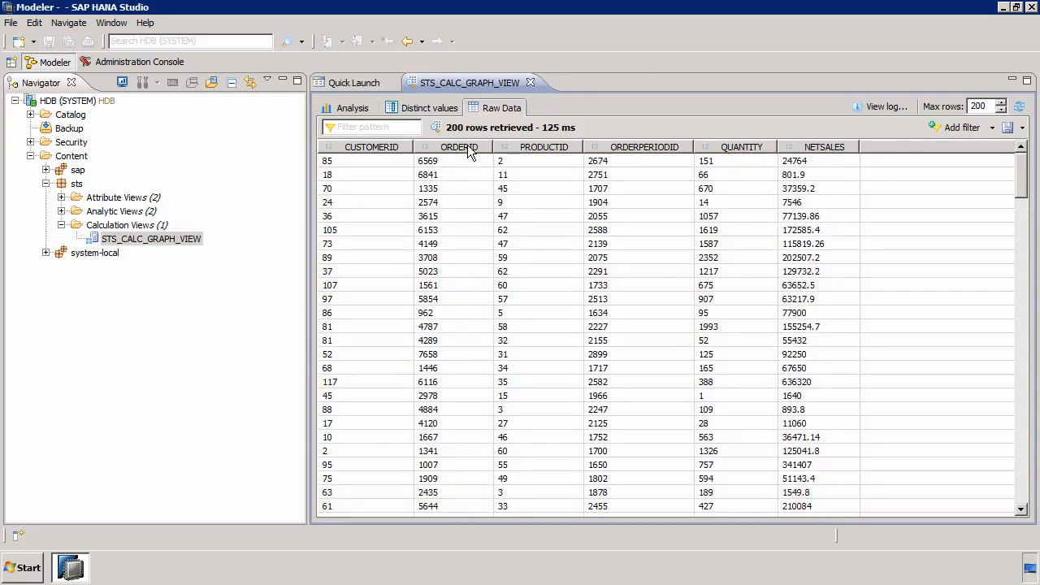
{"action": "left_click", "coordinate": [468, 146]}
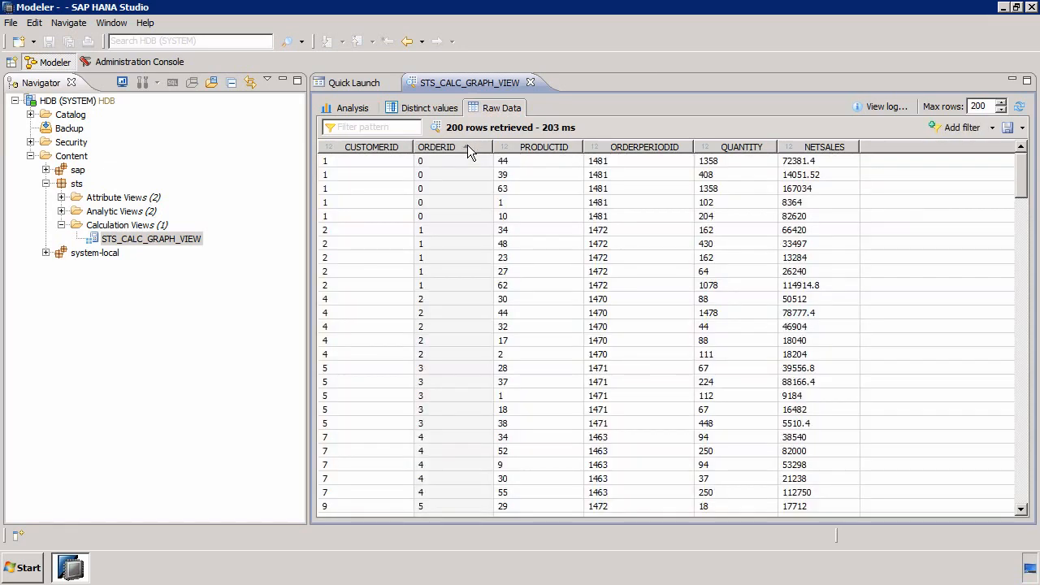
{"action": "left_click", "coordinate": [467, 146]}
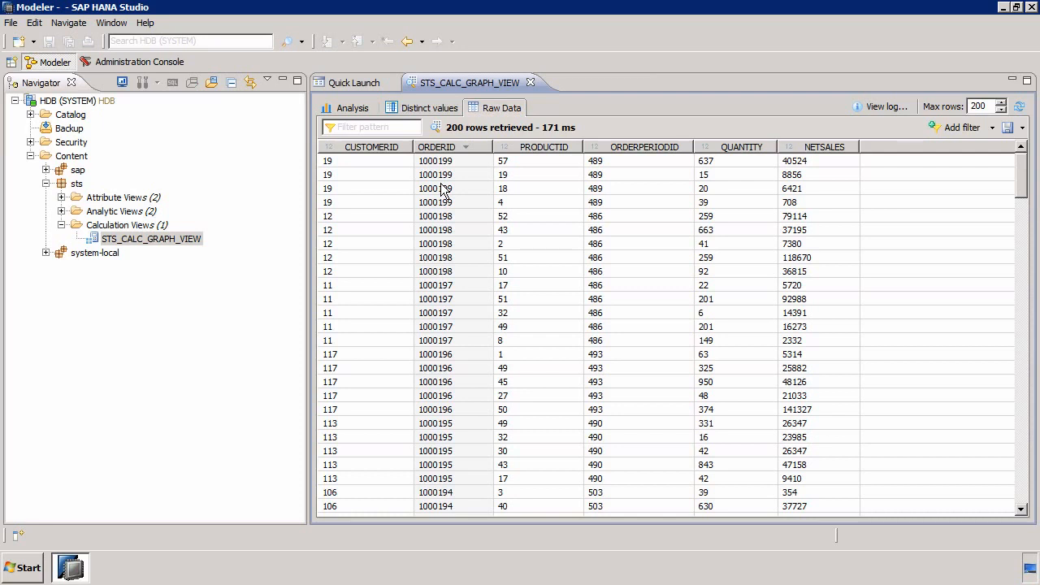
{"action": "left_click", "coordinate": [531, 83]}
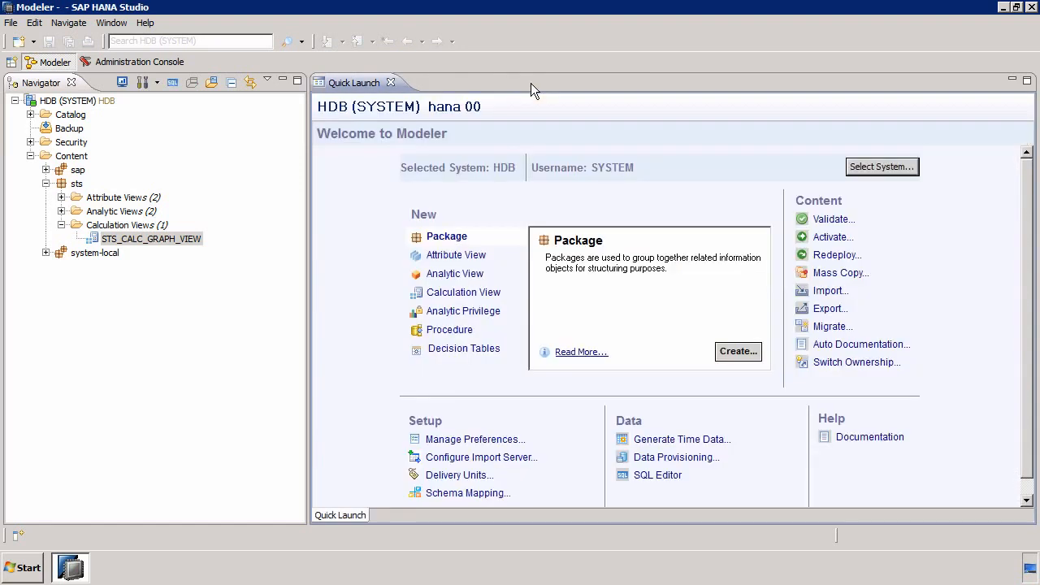
Start a new analytic privilege in the sts package with STS_ANALYTIC_PRIVILEGE as both name and description
{"action": "right_click", "coordinate": [78, 186]}
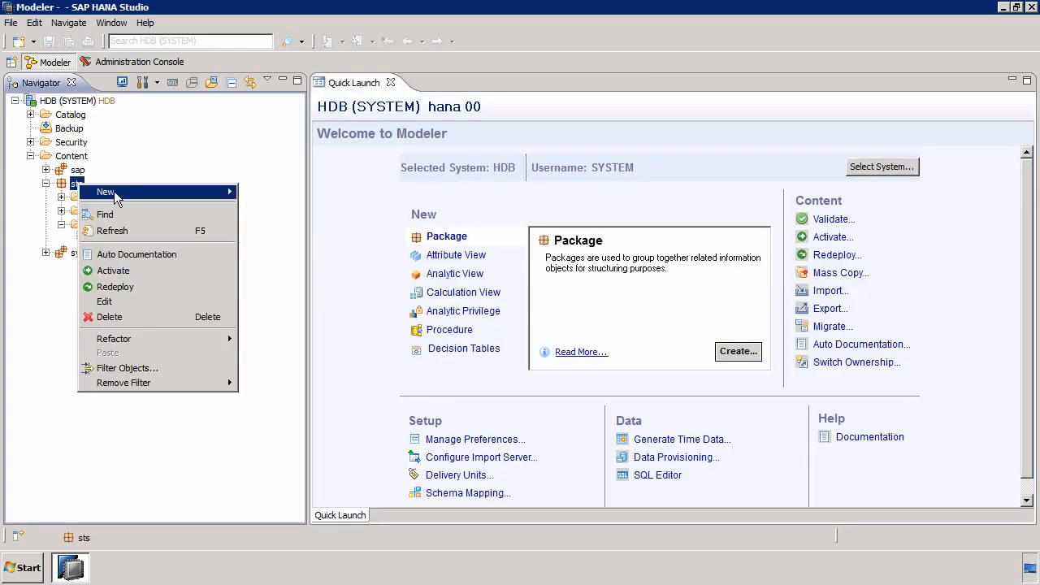
{"action": "mouse_move", "coordinate": [114, 197]}
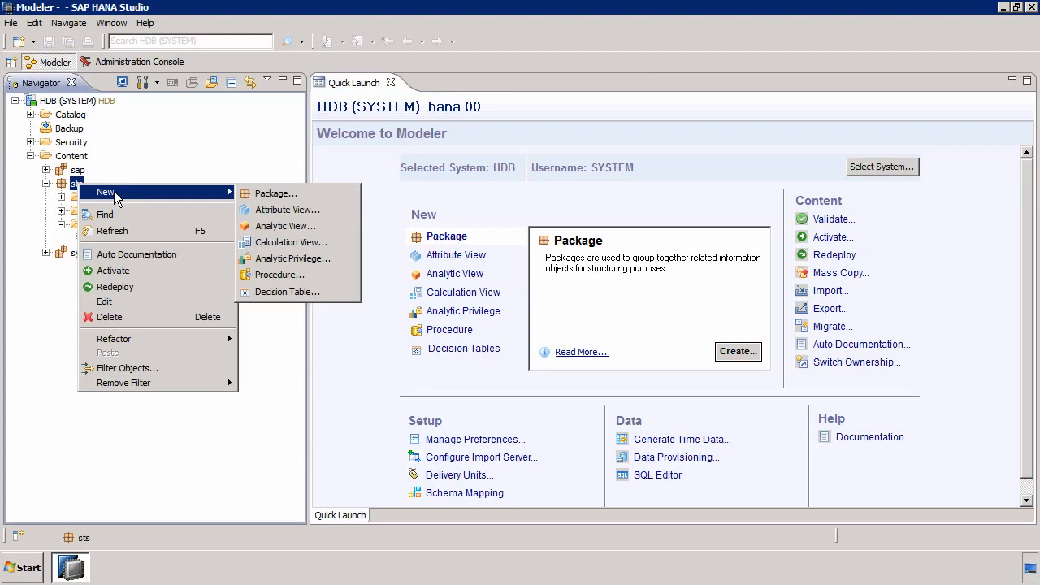
{"action": "left_click", "coordinate": [285, 259]}
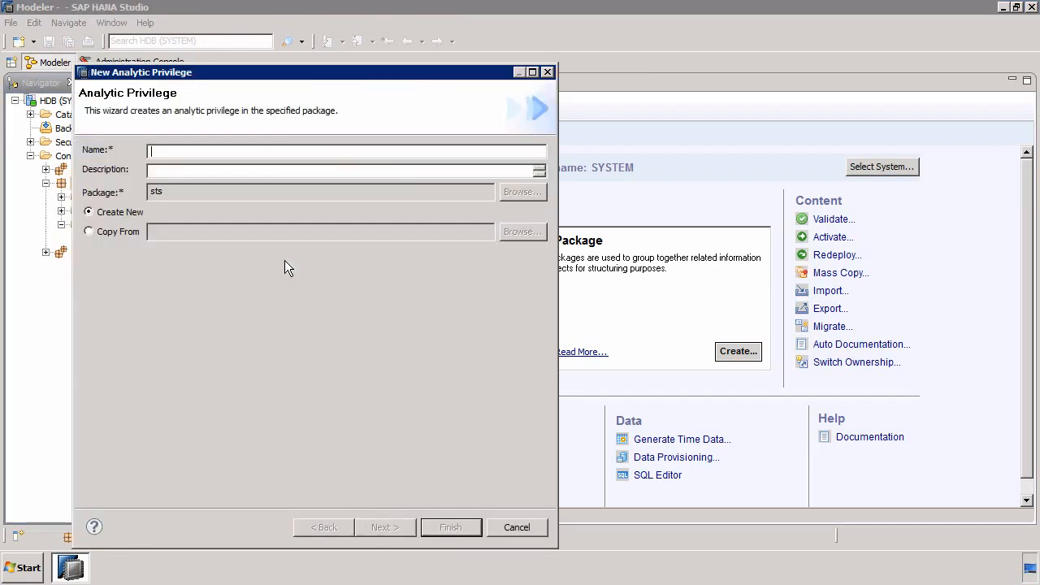
{"action": "type", "text": "STS_ANALYTIC_PRIVILEGE"}
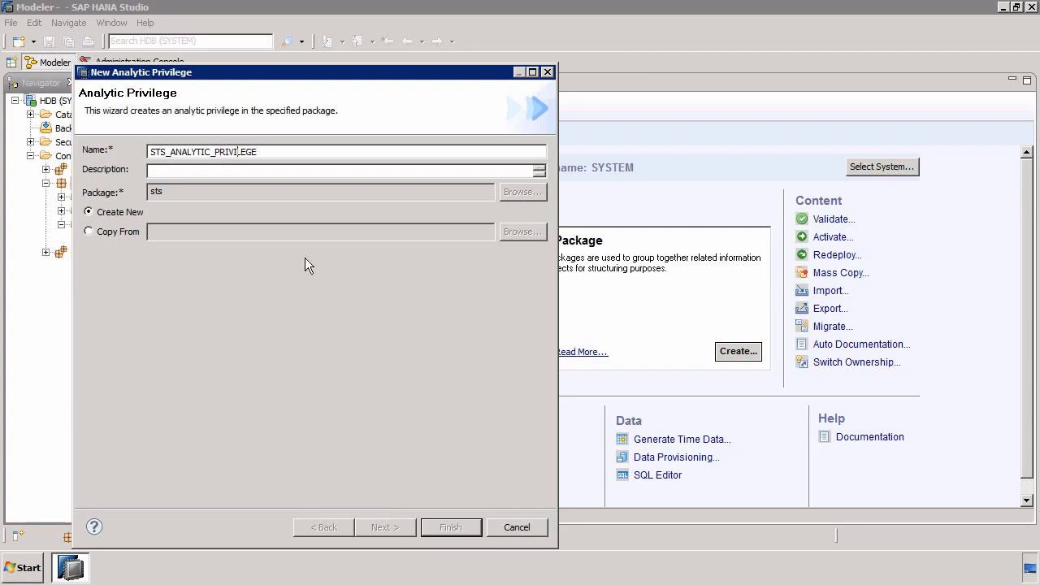
{"action": "left_click", "coordinate": [300, 171]}
{"action": "type", "text": "STS_ANALYTIC_PRIVILEGE"}
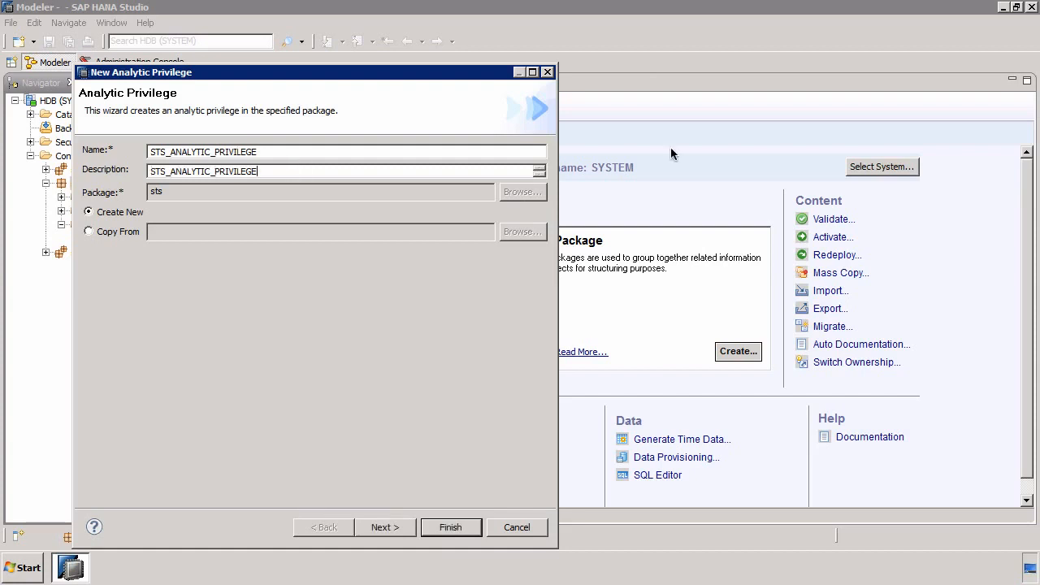
{"action": "left_click", "coordinate": [396, 526]}
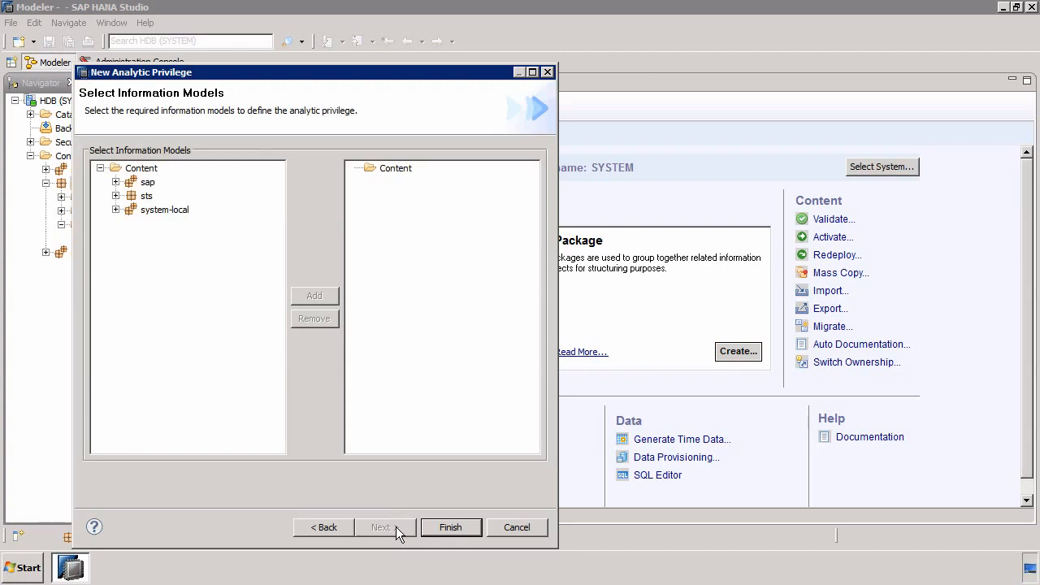
Add the sts calculation view STS_CALC_GRAPH_VIEW as the privilege's information model and finish creating the privilege
{"action": "left_click", "coordinate": [116, 196]}
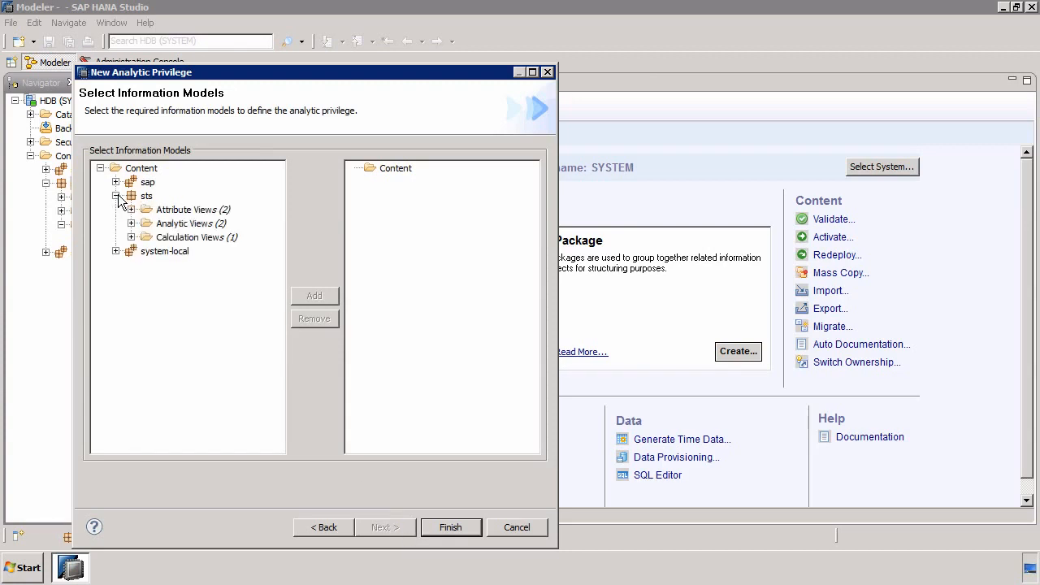
{"action": "left_click", "coordinate": [130, 237]}
{"action": "left_click", "coordinate": [209, 252]}
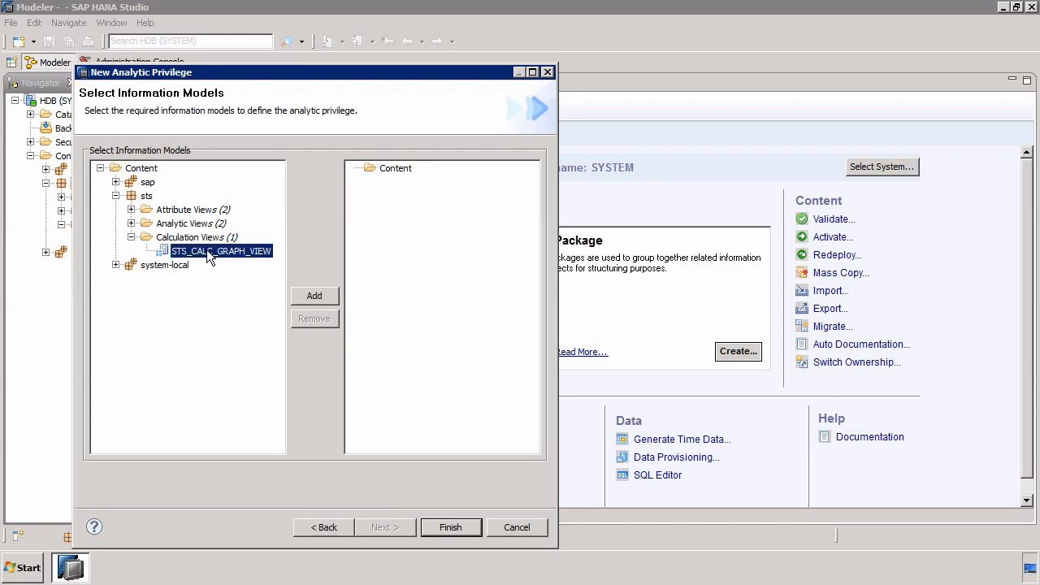
{"action": "left_click", "coordinate": [316, 299]}
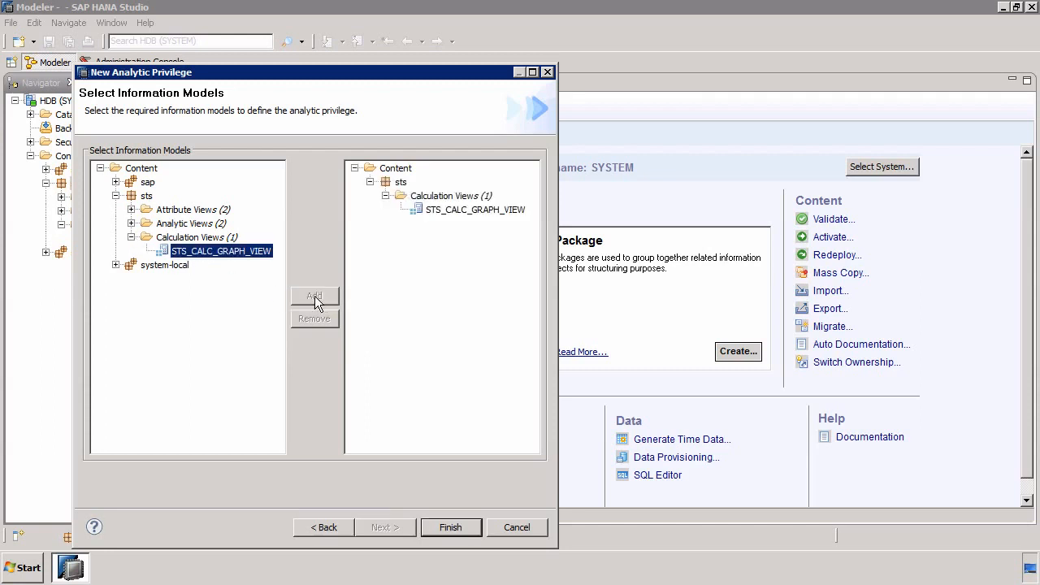
{"action": "left_click", "coordinate": [451, 528]}
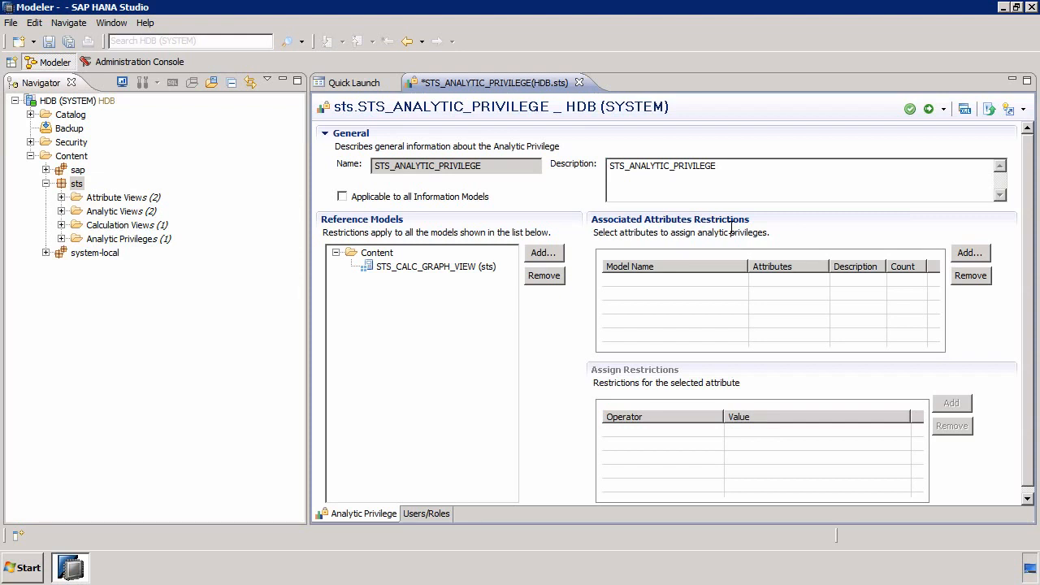
Add the ORDERID attribute of STS_CALC_GRAPH_VIEW to the privilege's associated attribute restrictions
{"action": "left_click", "coordinate": [969, 253]}
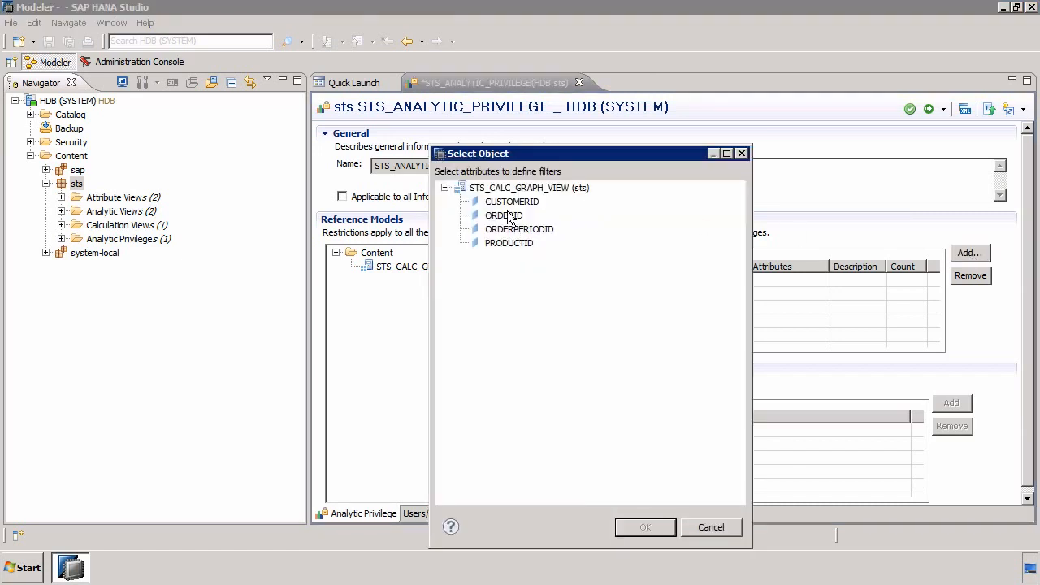
{"action": "left_click", "coordinate": [510, 217]}
{"action": "left_click", "coordinate": [647, 527]}
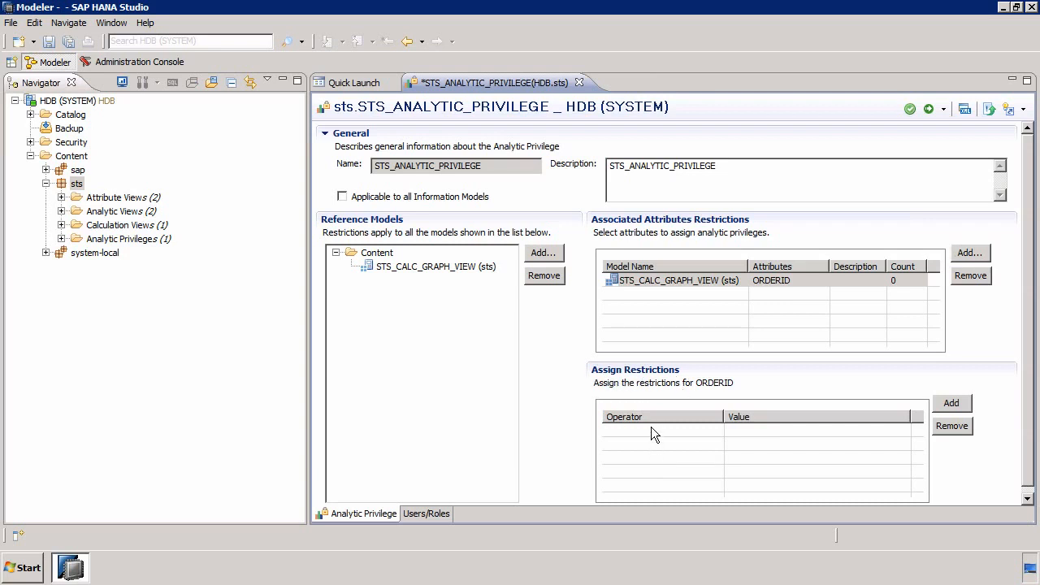
Assign ORDERID a restriction with the Greater Equal operator and the value 1000000
{"action": "left_click", "coordinate": [951, 405]}
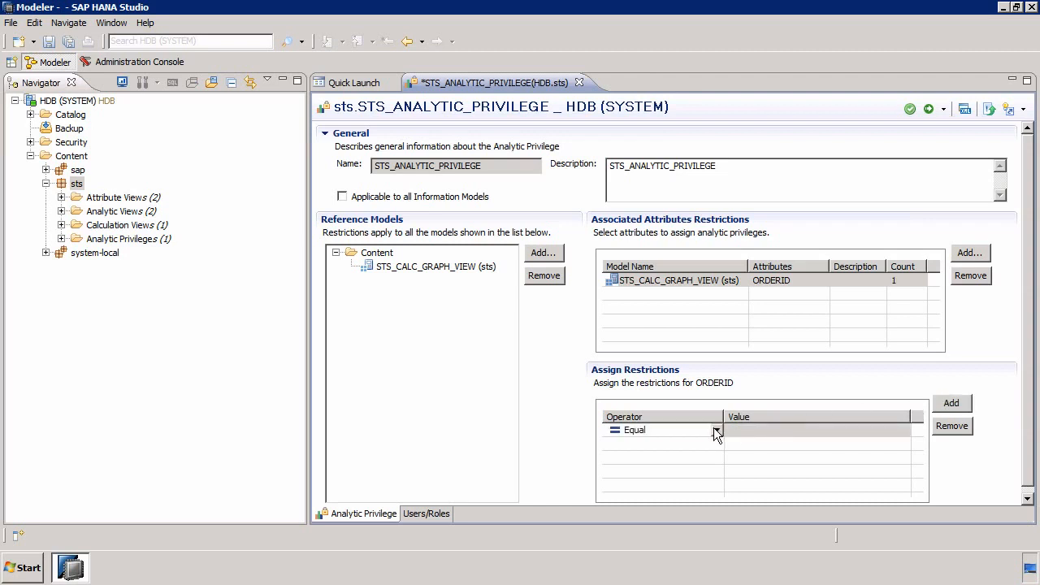
{"action": "left_click", "coordinate": [716, 430]}
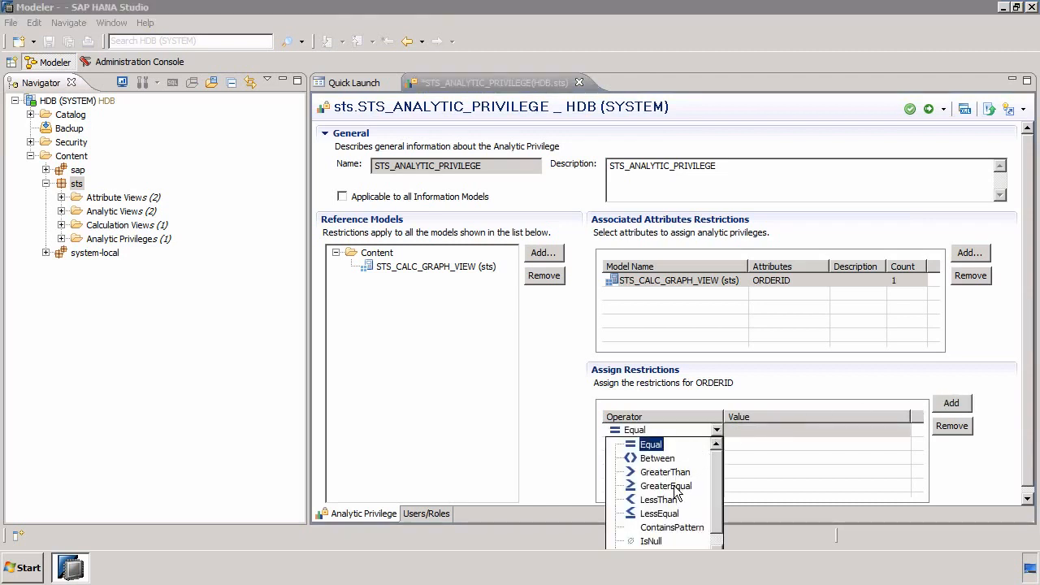
{"action": "left_click", "coordinate": [767, 430]}
{"action": "left_click", "coordinate": [768, 430]}
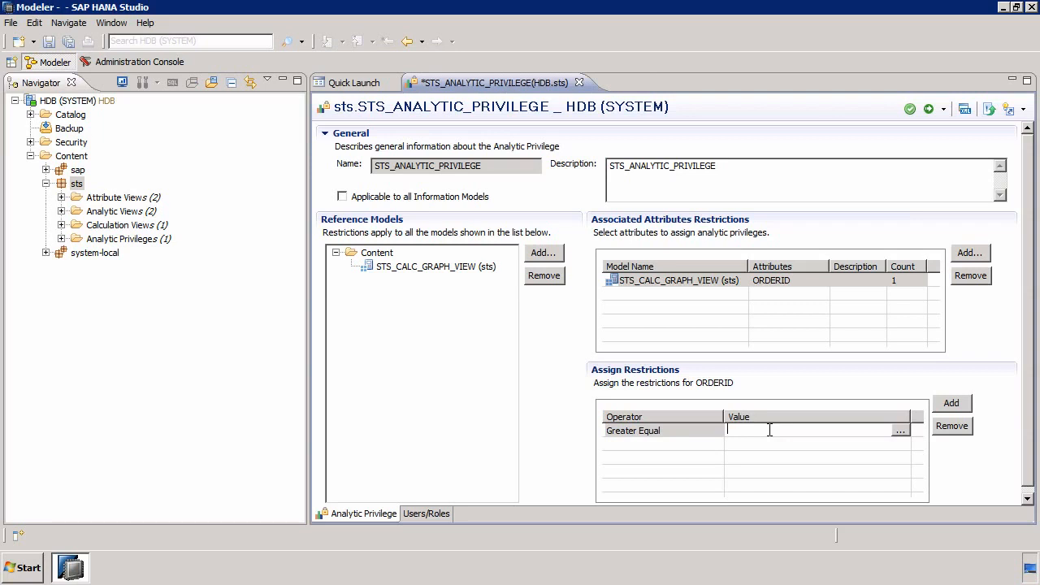
{"action": "type", "text": "1000000"}
Validate the analytic privilege, save and activate it, and close the job log
{"action": "left_click", "coordinate": [910, 111]}
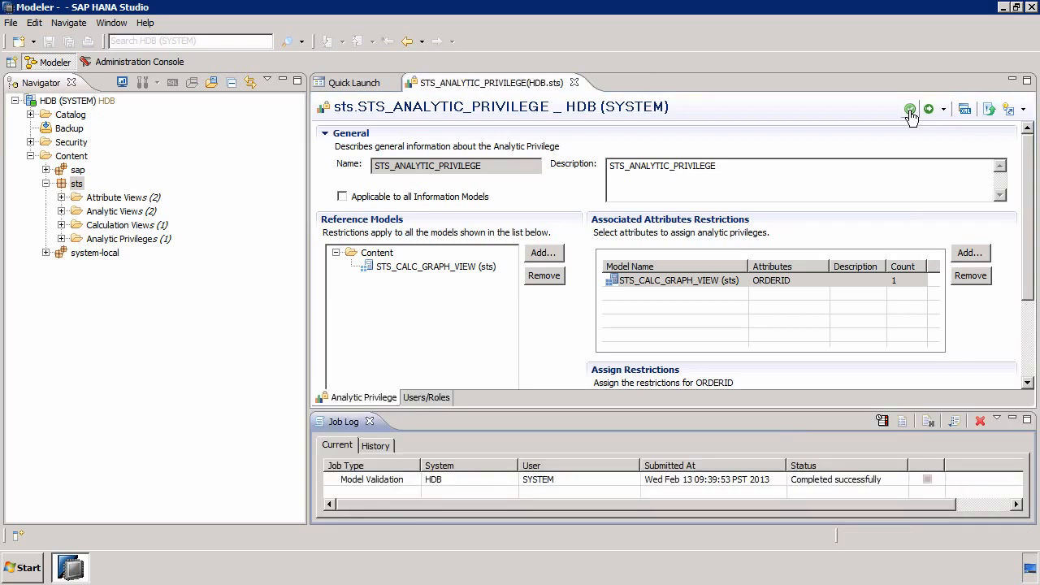
{"action": "left_click", "coordinate": [61, 240]}
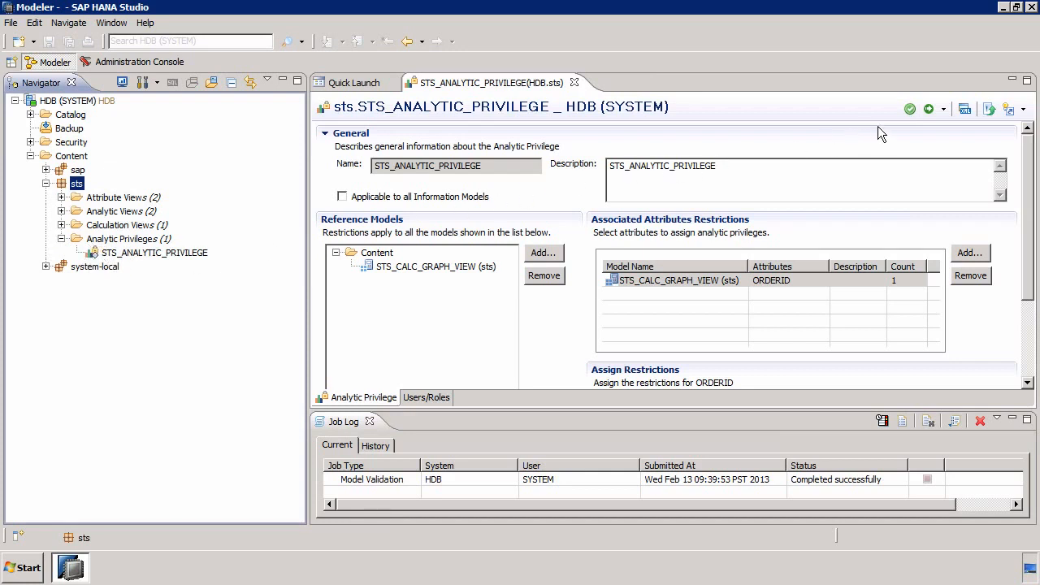
{"action": "left_click", "coordinate": [929, 111]}
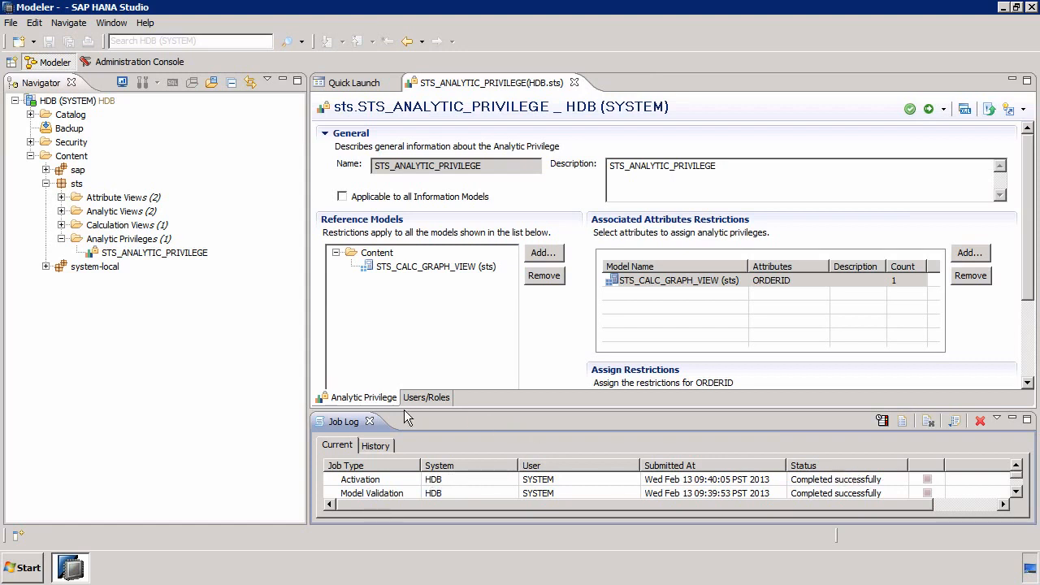
{"action": "left_click", "coordinate": [369, 422]}
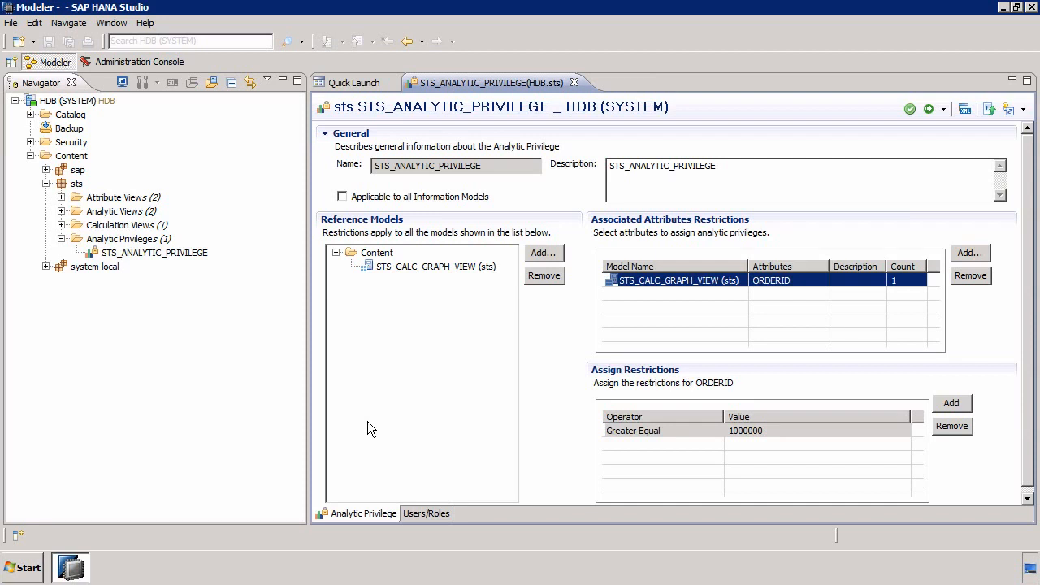
Close the analytic privilege editor and start a new user named STS_RESTRICT under the HDB system's Security users
{"action": "left_click", "coordinate": [574, 82]}
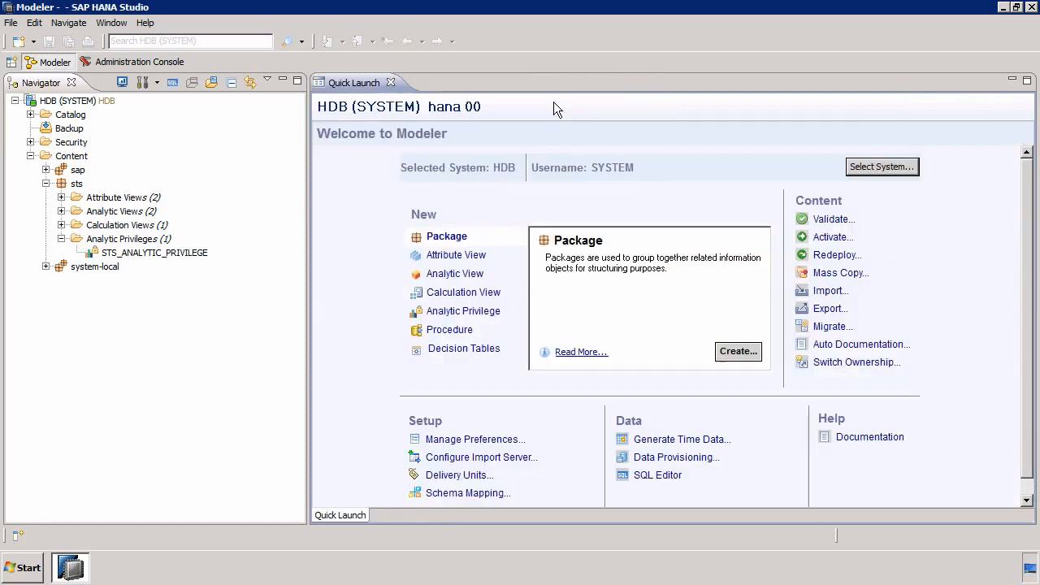
{"action": "left_click", "coordinate": [30, 156]}
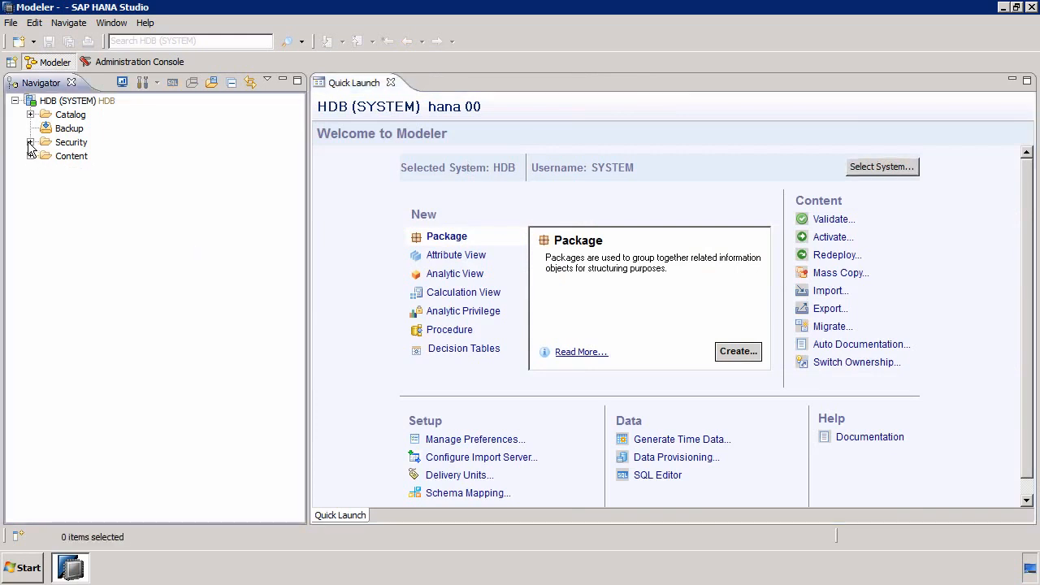
{"action": "left_click", "coordinate": [30, 142]}
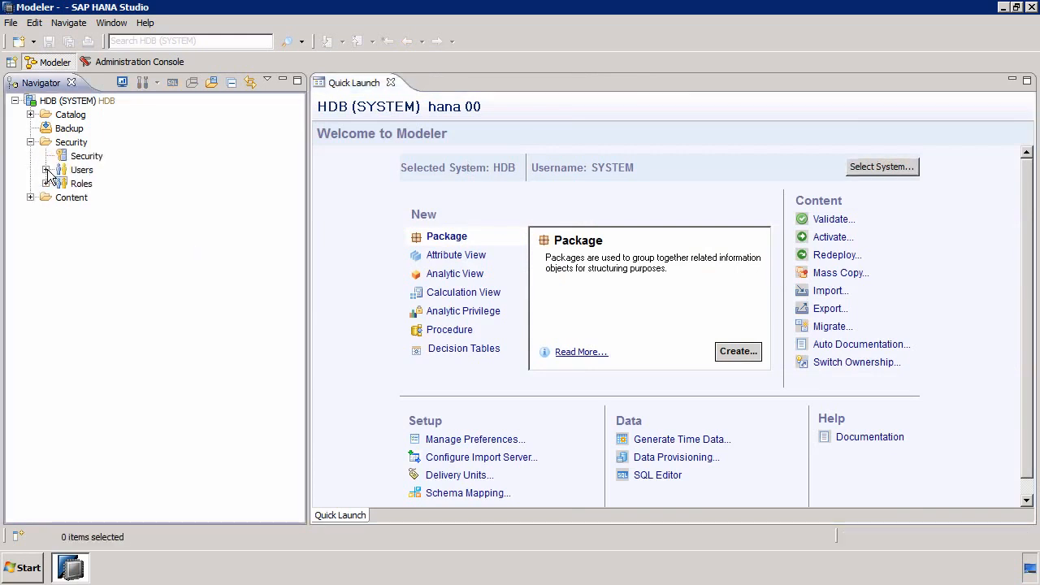
{"action": "left_click", "coordinate": [47, 170]}
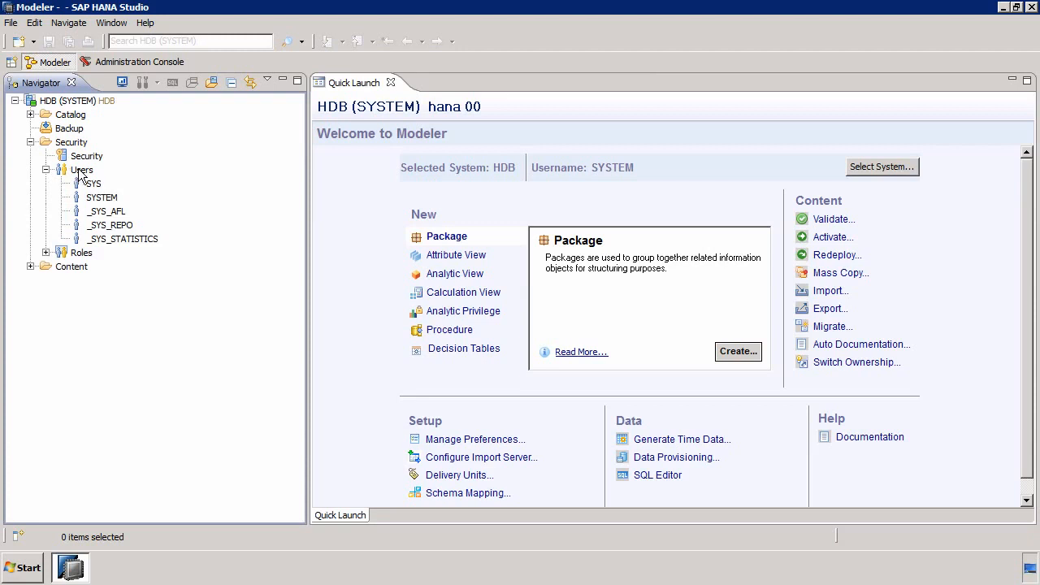
{"action": "right_click", "coordinate": [80, 174]}
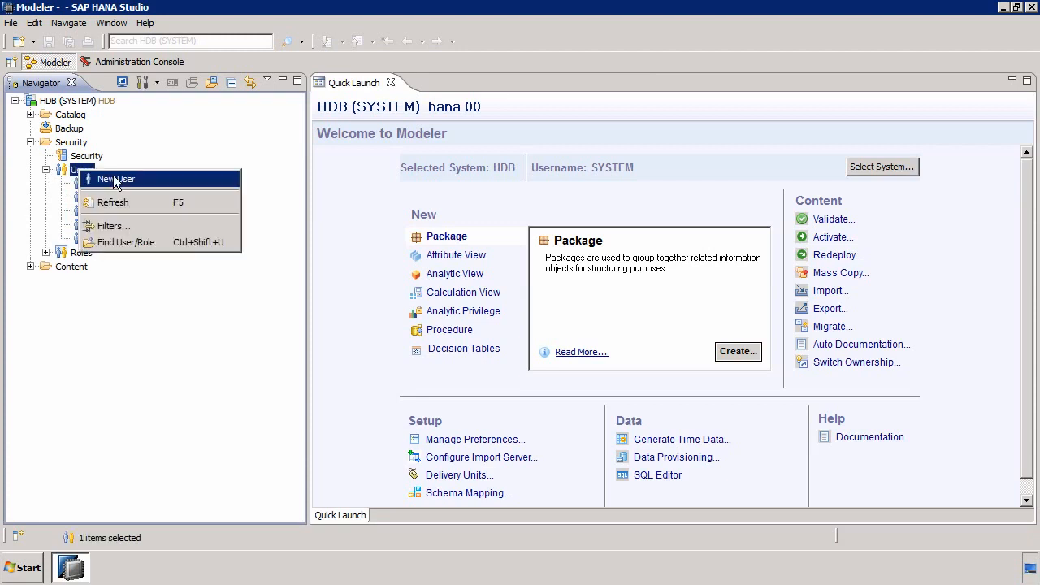
{"action": "left_click", "coordinate": [113, 177]}
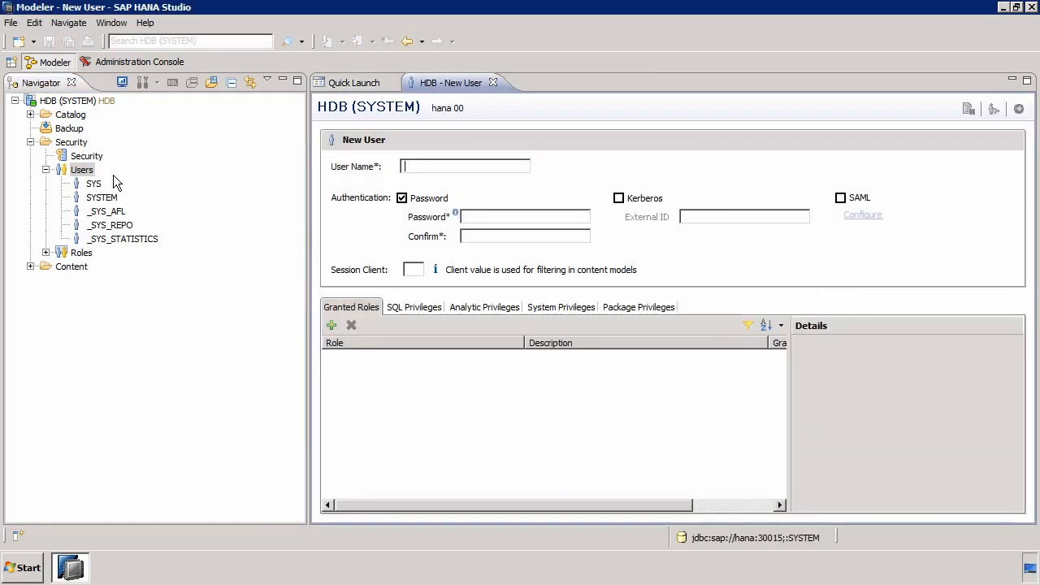
{"action": "type", "text": "STS"}
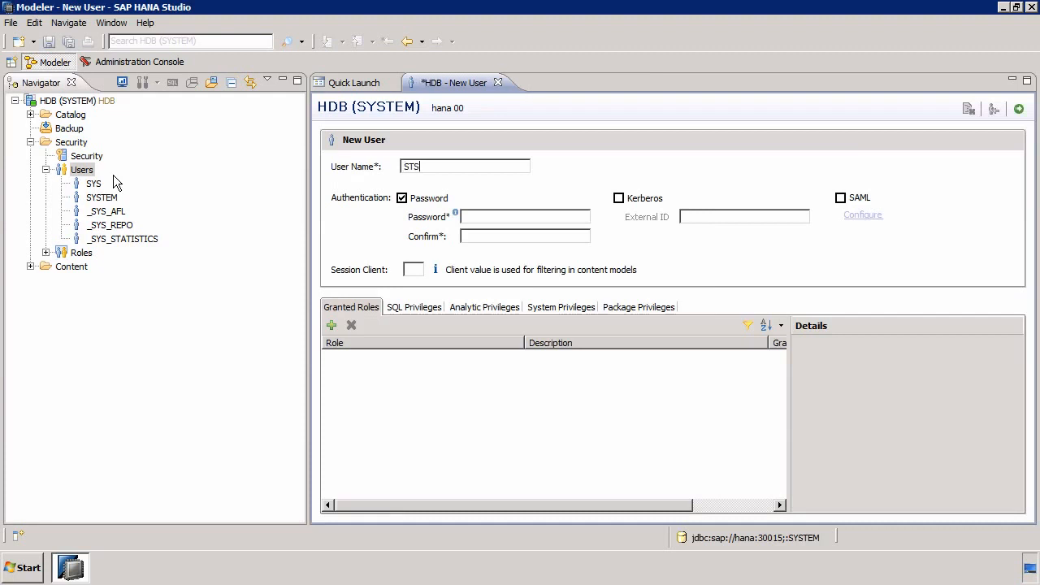
{"action": "type", "text": "_RESTRICT"}
Enter and confirm the password for the new user STS_RESTRICT
{"action": "left_click", "coordinate": [509, 216]}
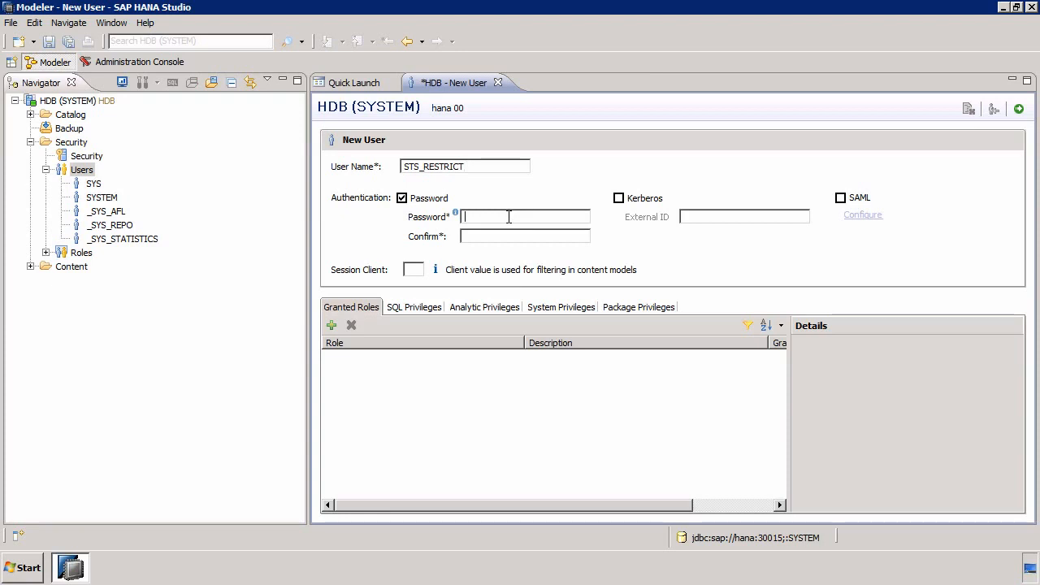
{"action": "type", "text": "********"}
{"action": "key", "text": "Tab"}
{"action": "type", "text": "********"}
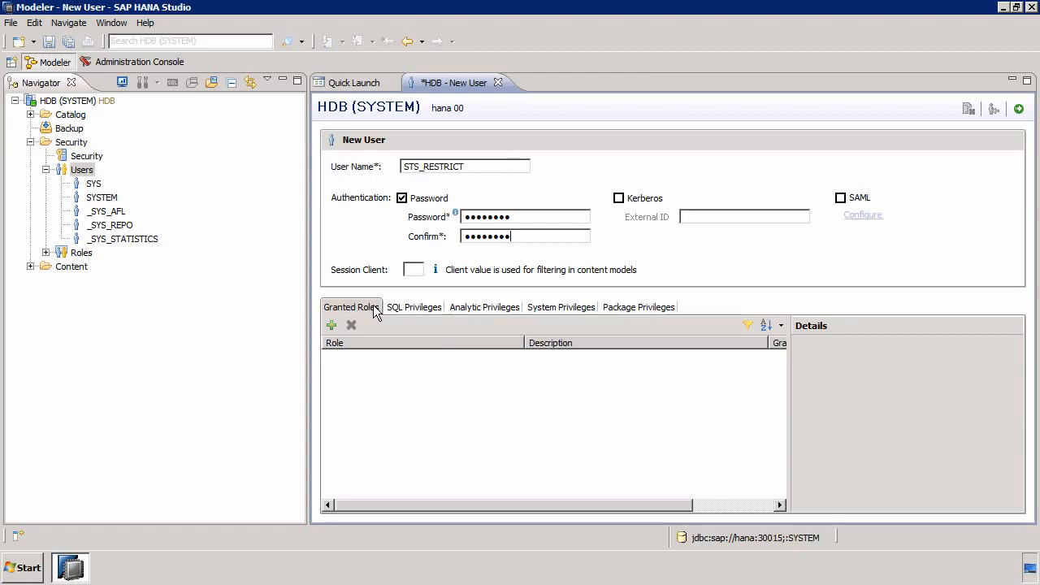
Add the sts package to the new user's package privileges and grant REPO.READ on it
{"action": "left_click", "coordinate": [649, 315]}
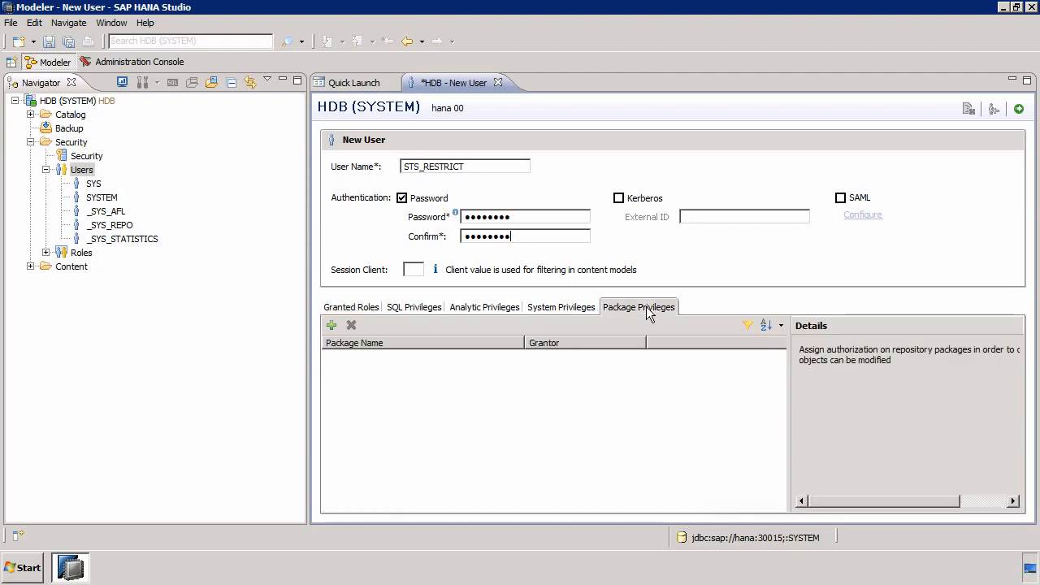
{"action": "left_click", "coordinate": [30, 267]}
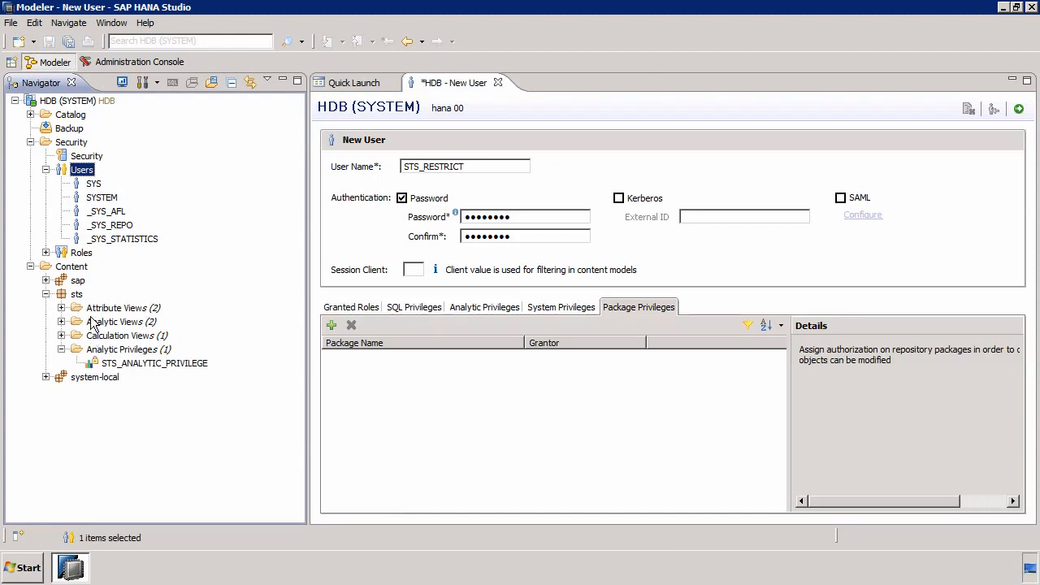
{"action": "left_click", "coordinate": [45, 295]}
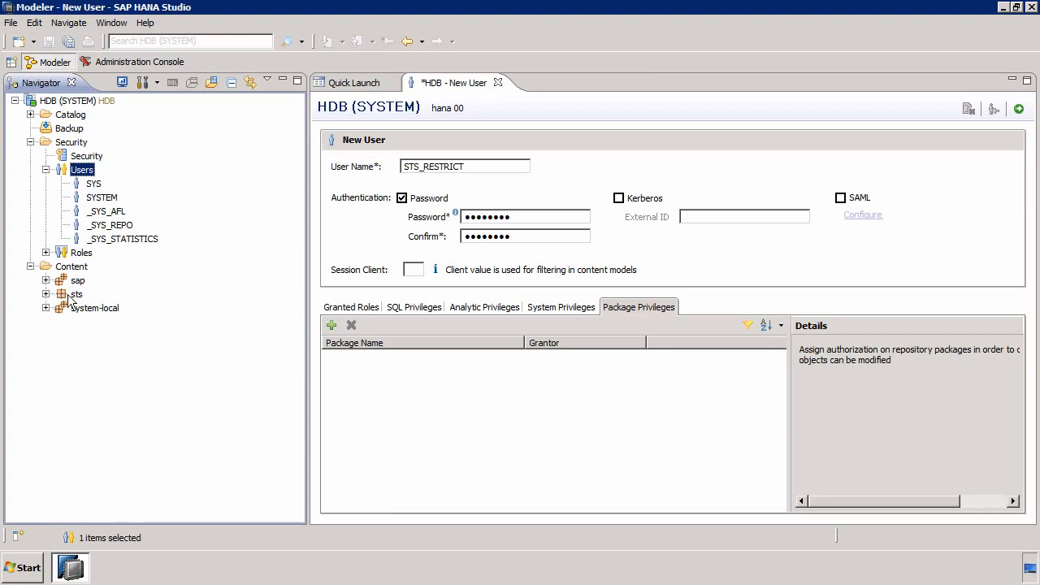
{"action": "left_click", "coordinate": [331, 326]}
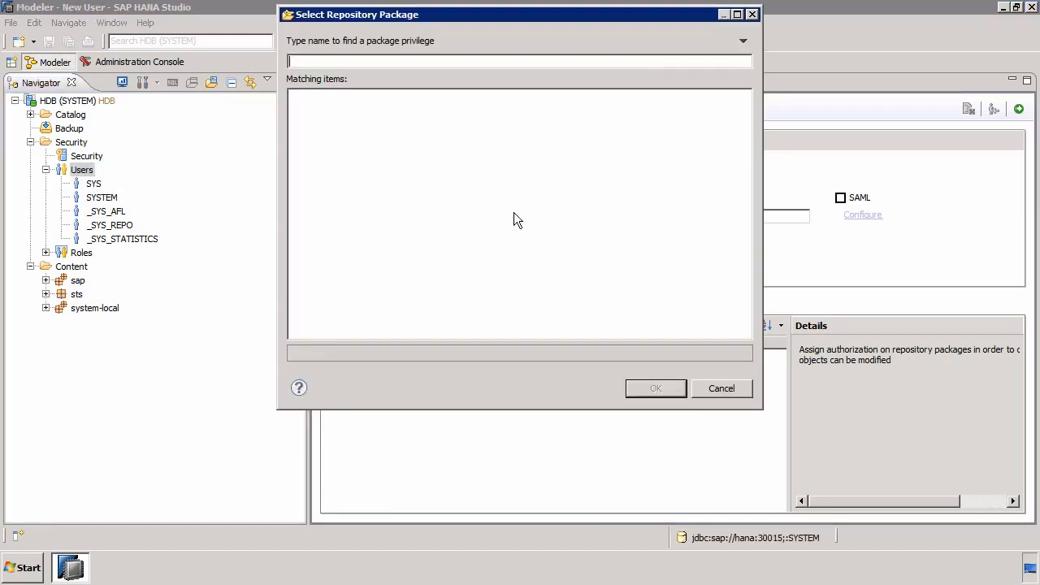
{"action": "type", "text": "sts"}
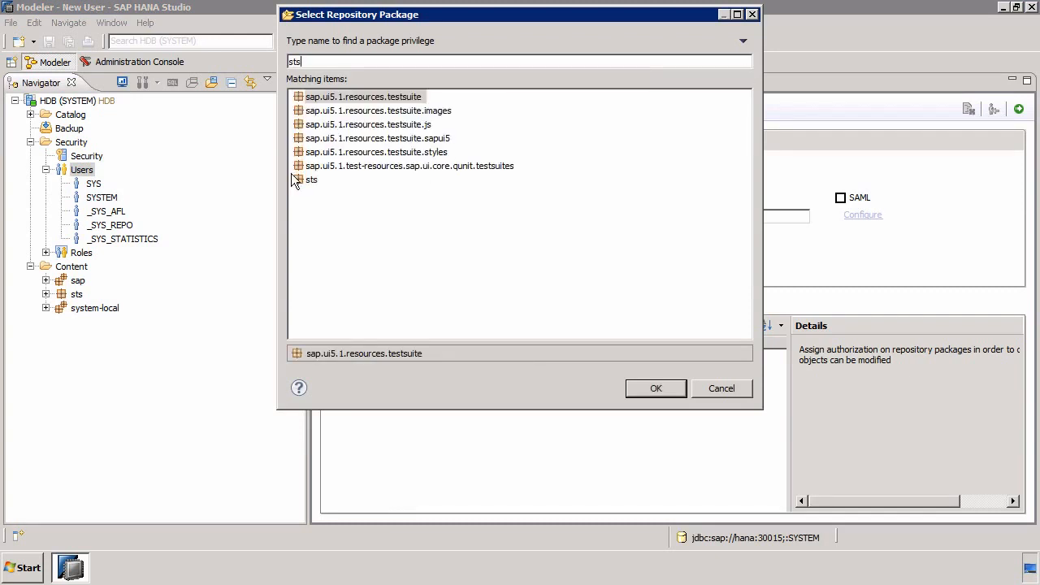
{"action": "double_click", "coordinate": [310, 180]}
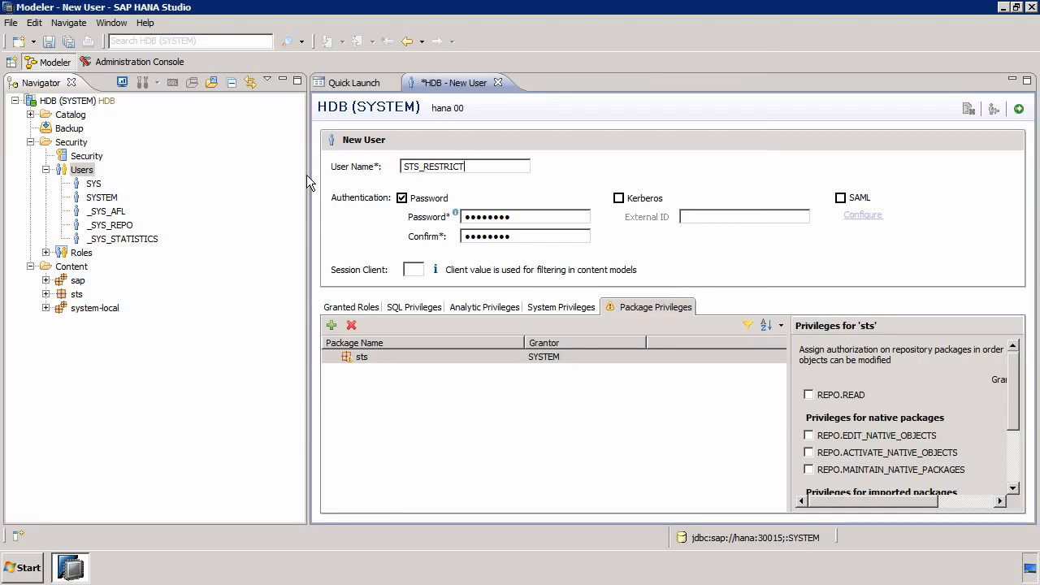
{"action": "left_click", "coordinate": [837, 396]}
{"action": "left_click", "coordinate": [836, 397]}
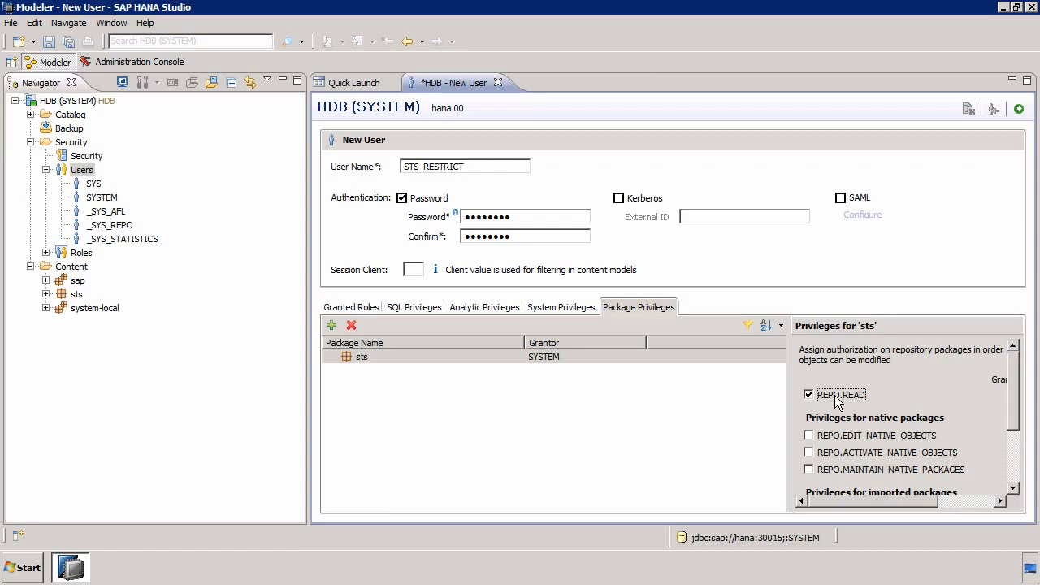
Add sts/STS_ANALYTIC_PRIVILEGE to the new user's analytic privileges
{"action": "left_click", "coordinate": [491, 309]}
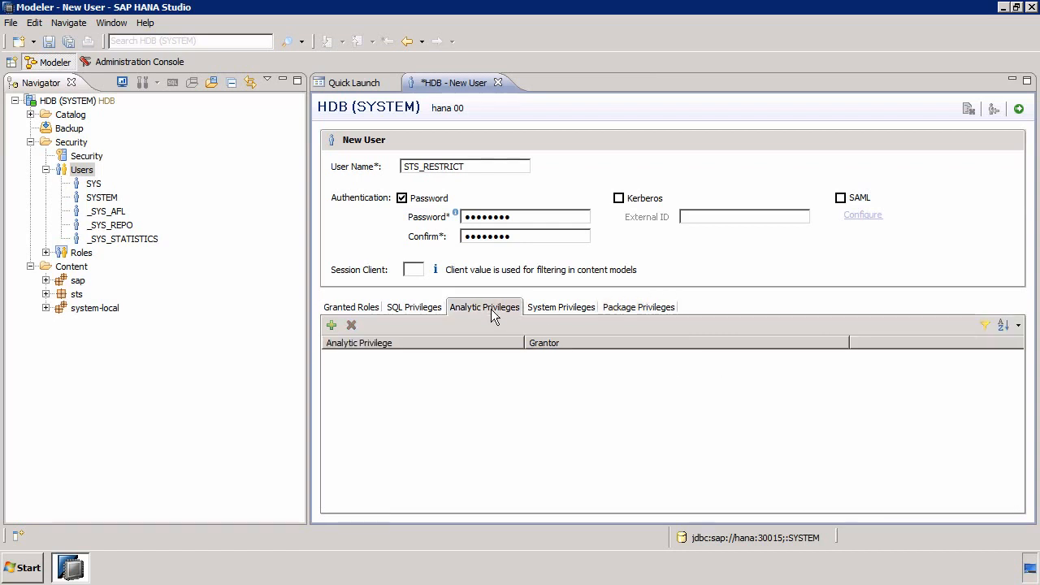
{"action": "left_click", "coordinate": [332, 325]}
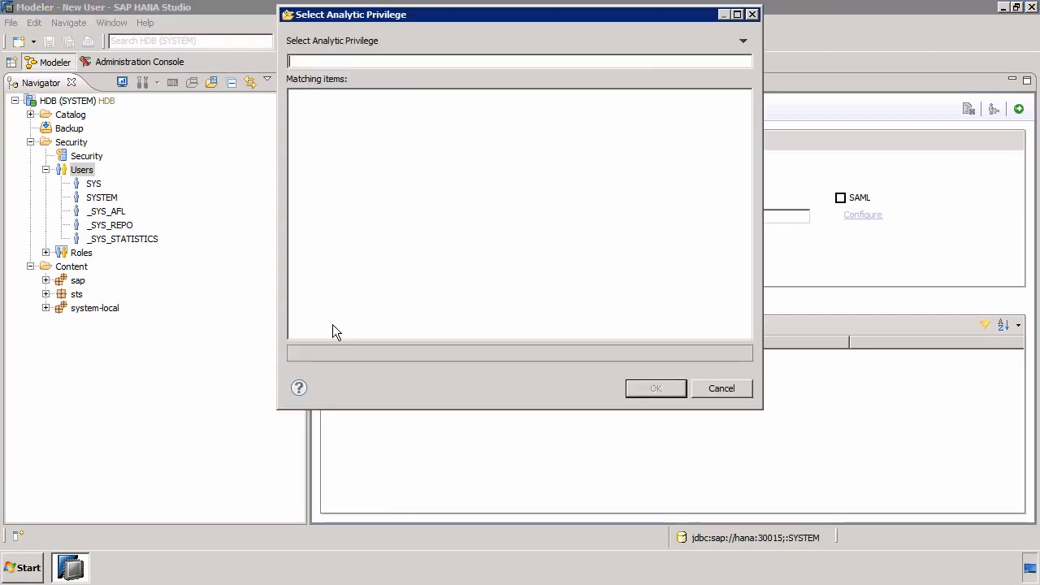
{"action": "type", "text": "AN"}
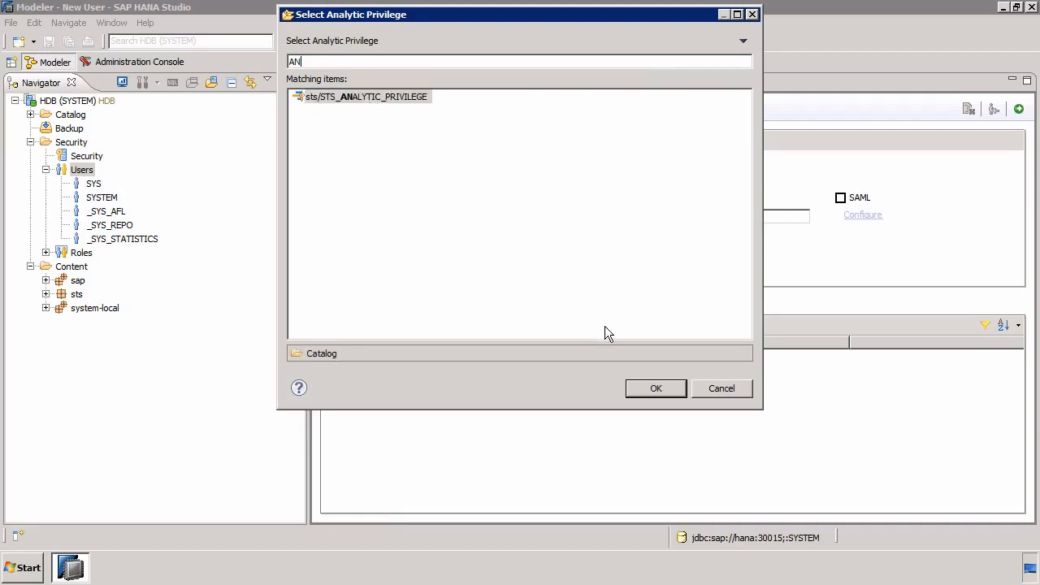
{"action": "left_click", "coordinate": [647, 389]}
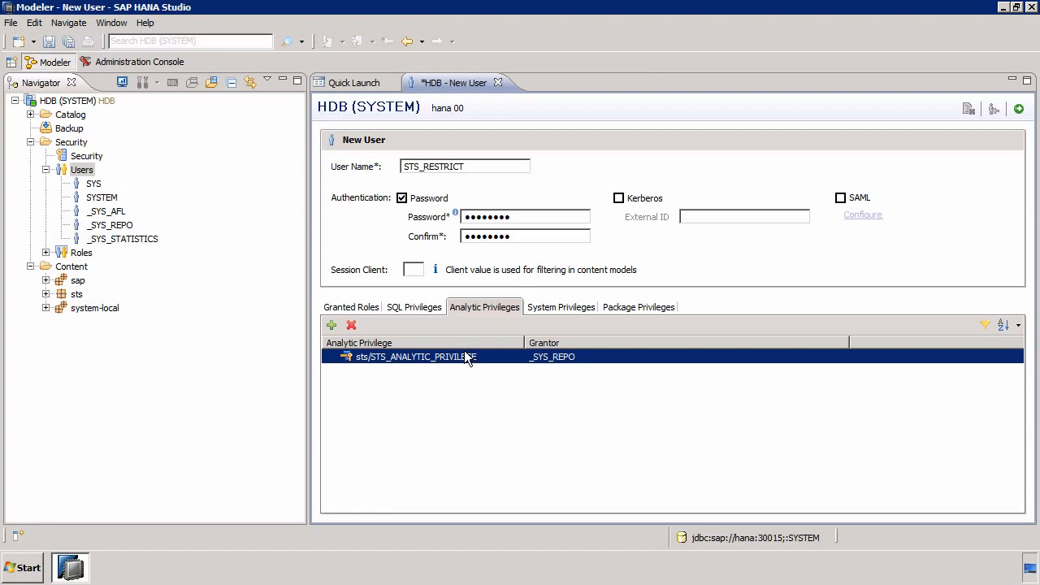
Check the new user's granted roles, SQL privileges and system privileges, and deploy the user STS_RESTRICT
{"action": "left_click", "coordinate": [374, 309]}
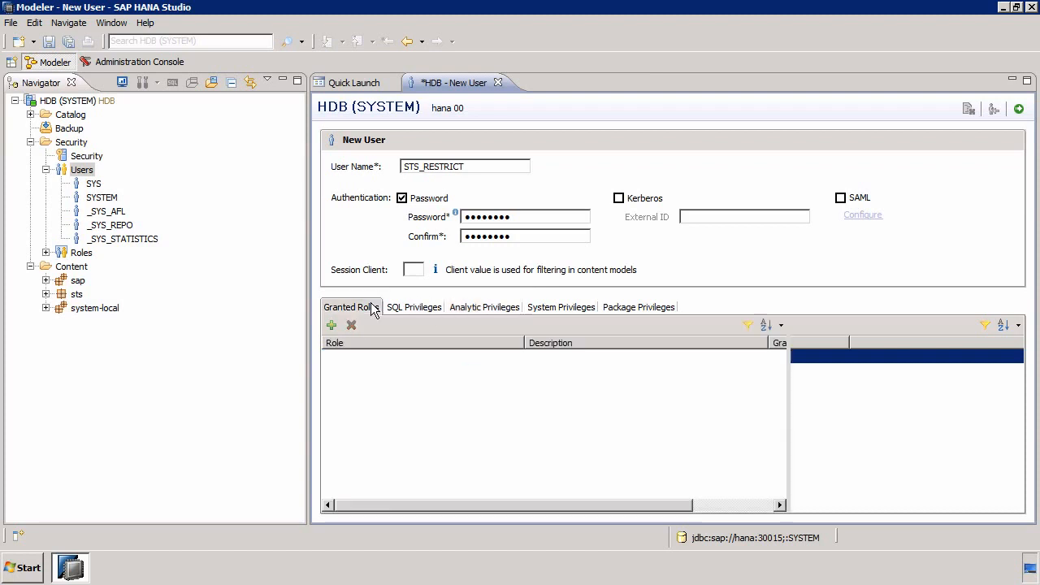
{"action": "left_click", "coordinate": [424, 308]}
{"action": "left_click", "coordinate": [555, 306]}
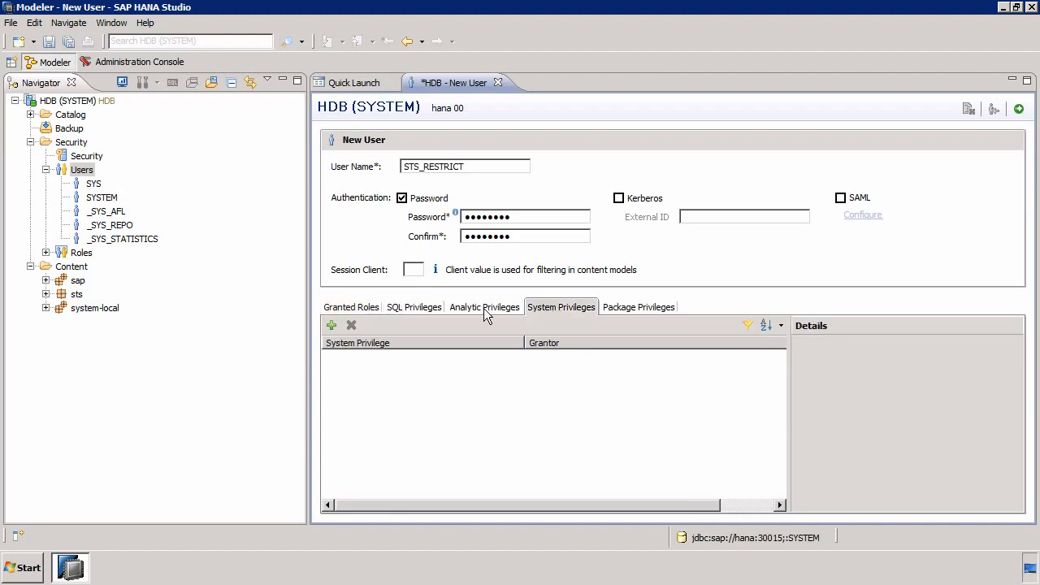
{"action": "left_click", "coordinate": [423, 306]}
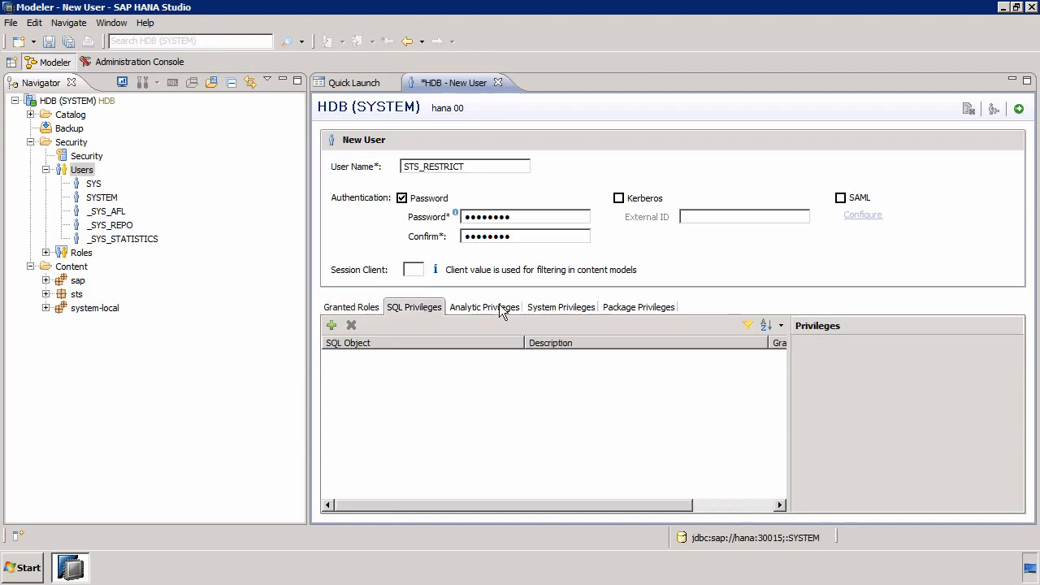
{"action": "left_click", "coordinate": [552, 307]}
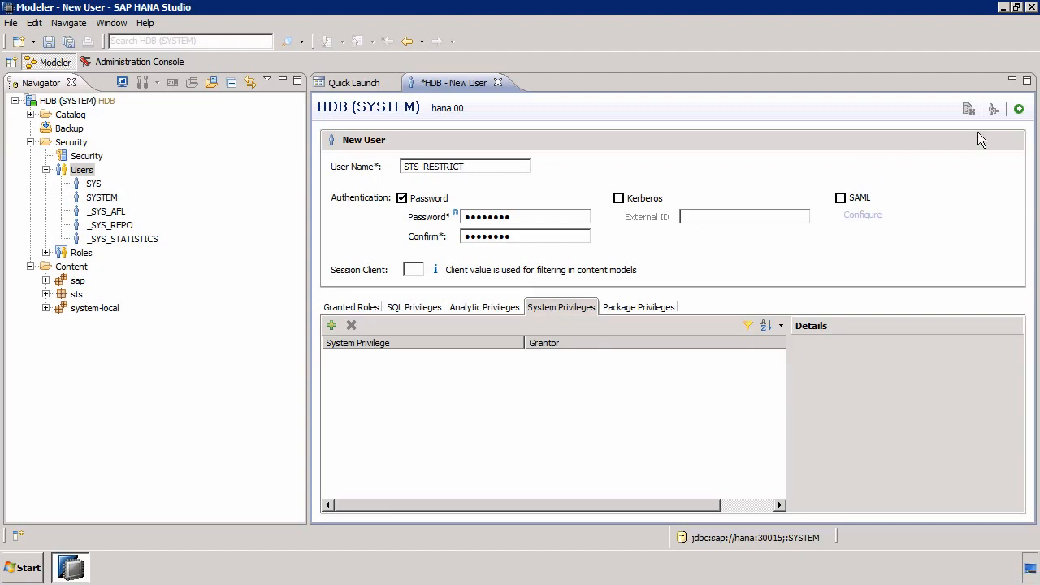
{"action": "left_click", "coordinate": [1019, 111]}
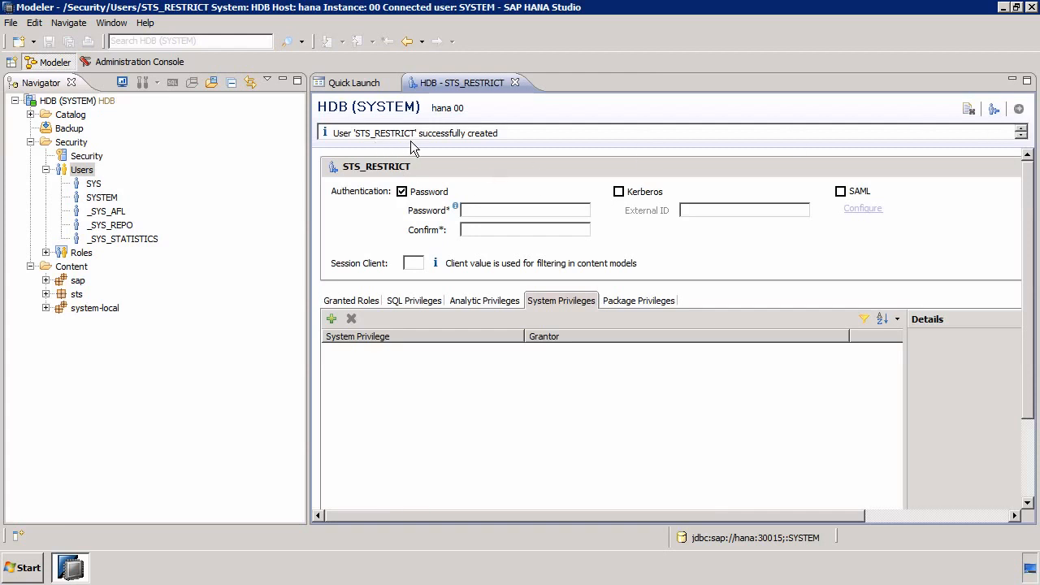
Add a system connection with hostname hana, instance number 00 and description RESTRICTION, and continue to its connection properties
{"action": "left_click", "coordinate": [14, 101]}
{"action": "right_click", "coordinate": [50, 181]}
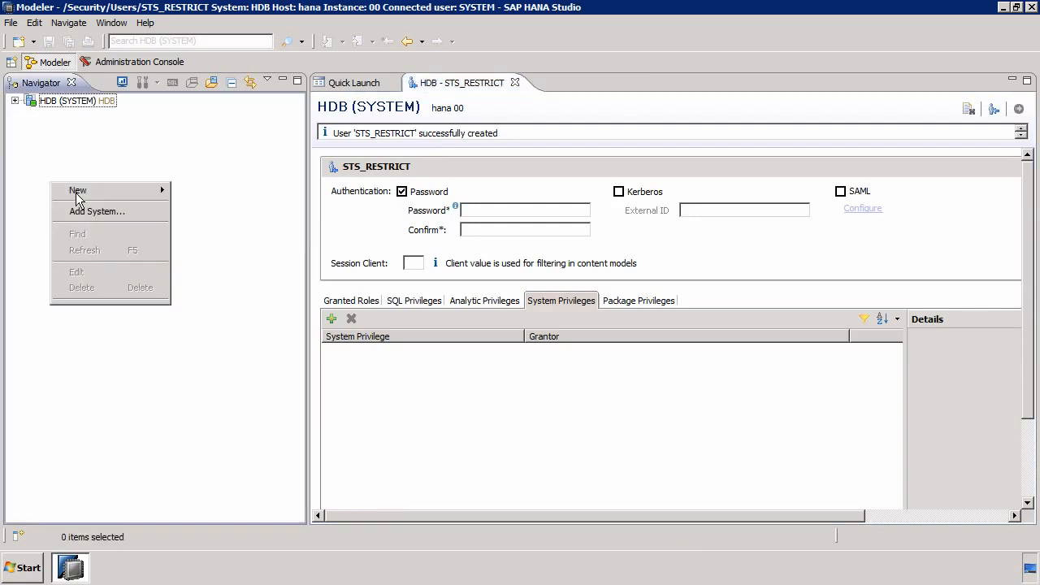
{"action": "left_click", "coordinate": [81, 212]}
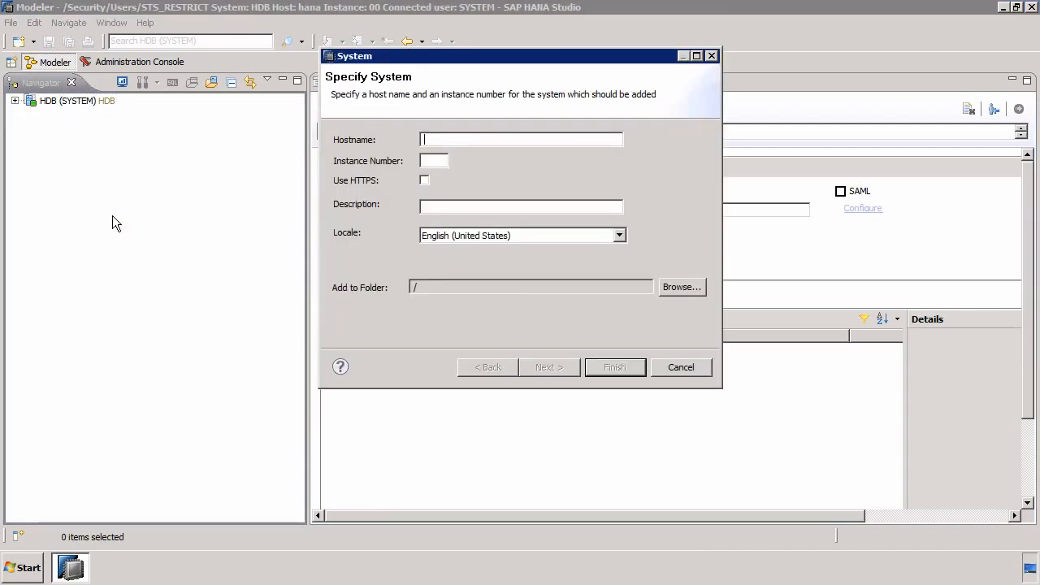
{"action": "type", "text": "hana"}
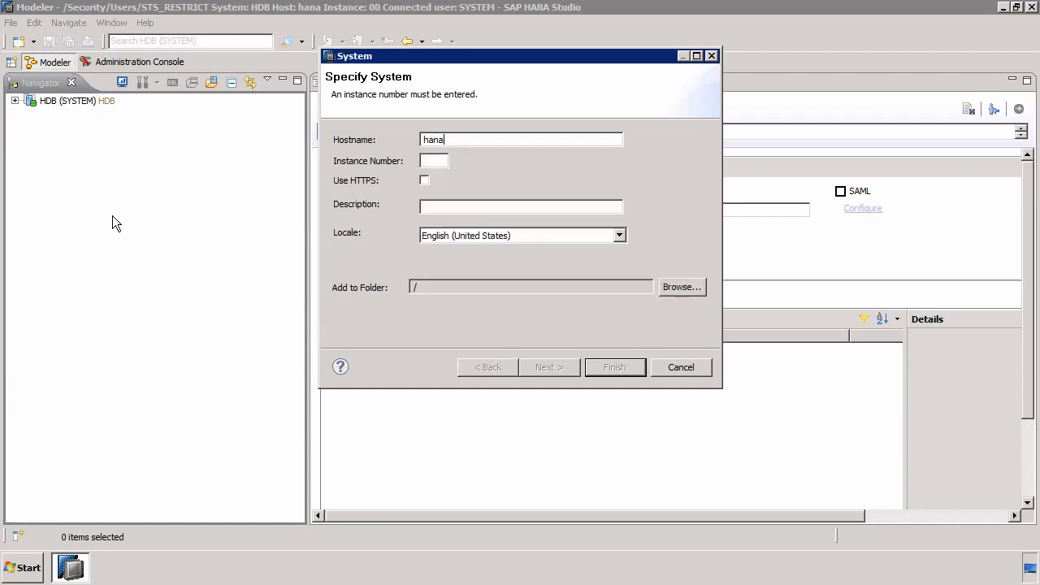
{"action": "left_click", "coordinate": [438, 161]}
{"action": "type", "text": "00"}
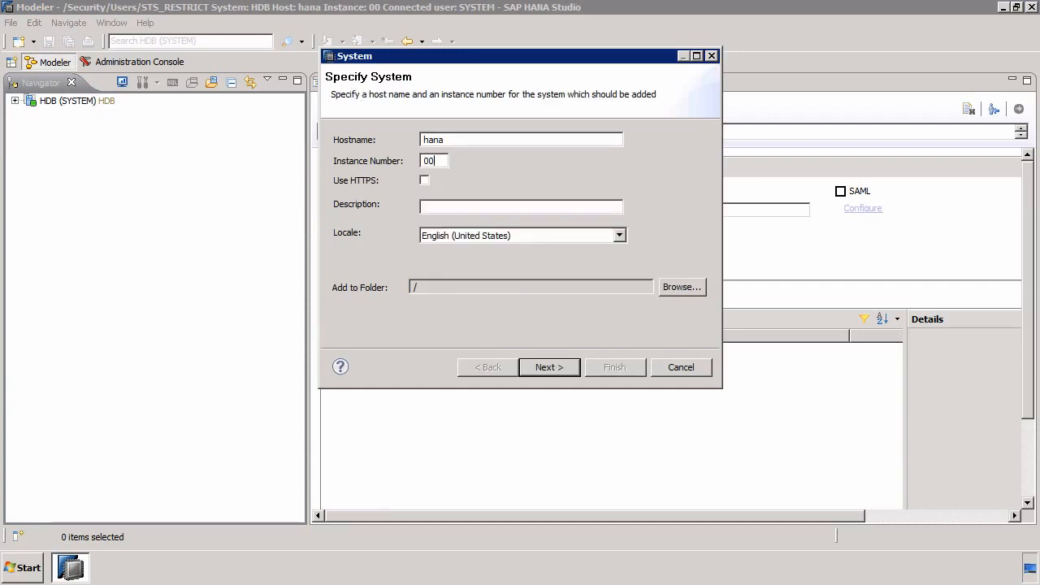
{"action": "left_click", "coordinate": [446, 205]}
{"action": "type", "text": "RESTRICTION"}
{"action": "left_click", "coordinate": [551, 367]}
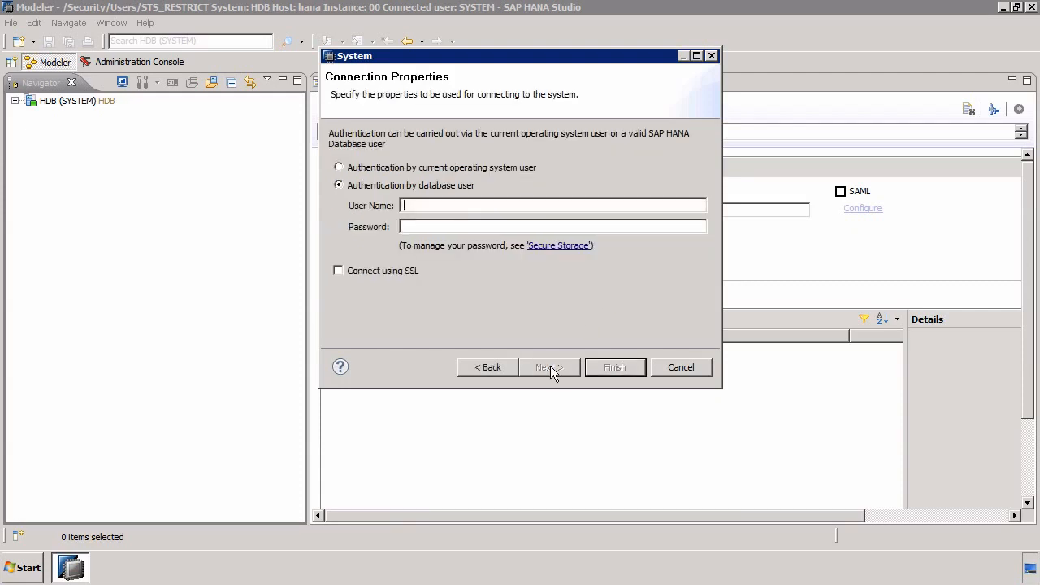
Authenticate the connection as database user STS_RESTRICT with the account password and finish the system setup
{"action": "type", "text": "STS-RESTRICT"}
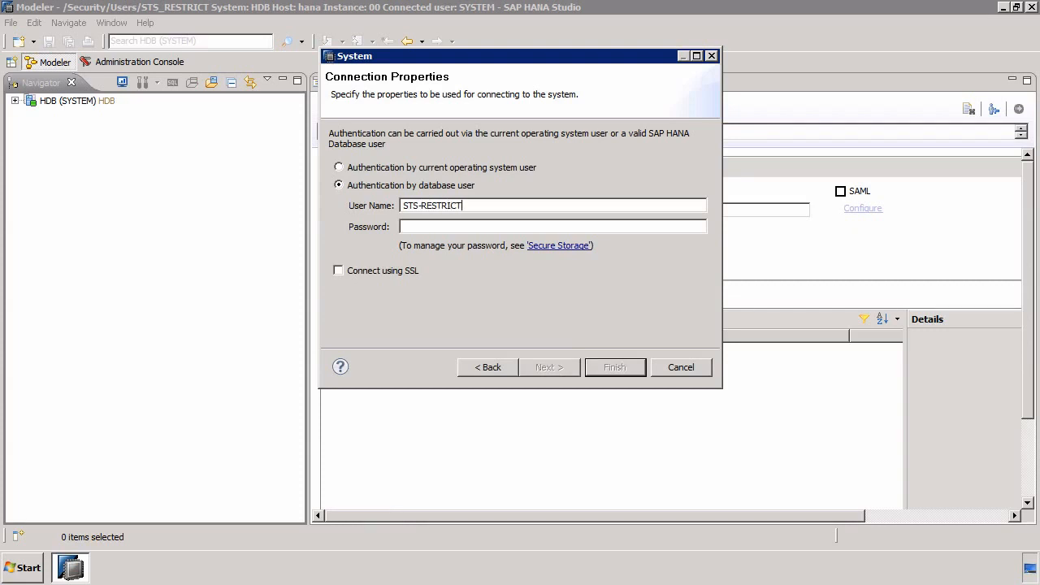
{"action": "left_click", "coordinate": [422, 206]}
{"action": "key", "text": "BackSpace"}
{"action": "type", "text": "_"}
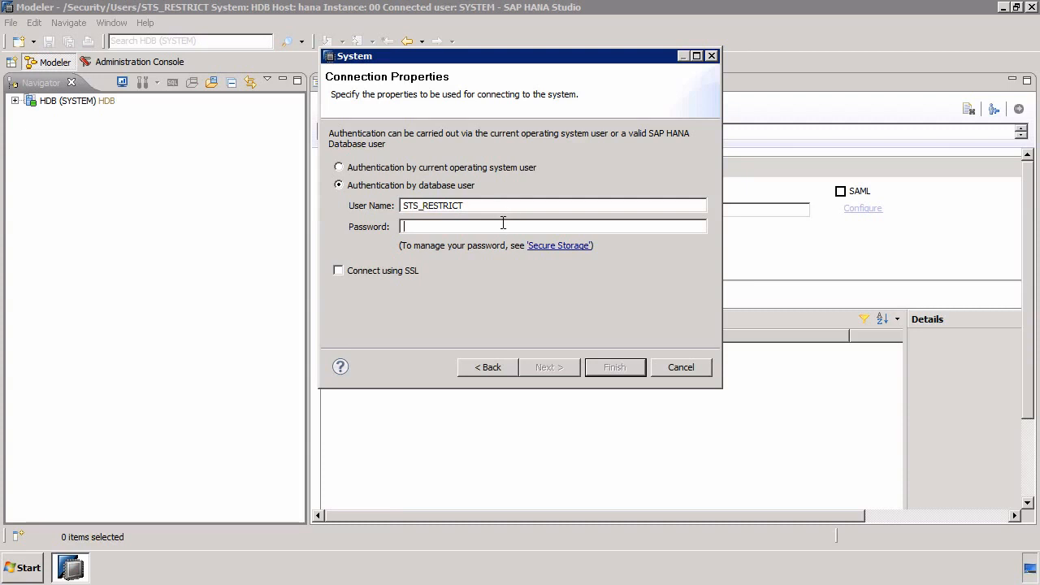
{"action": "type", "text": "********"}
{"action": "left_click", "coordinate": [603, 367]}
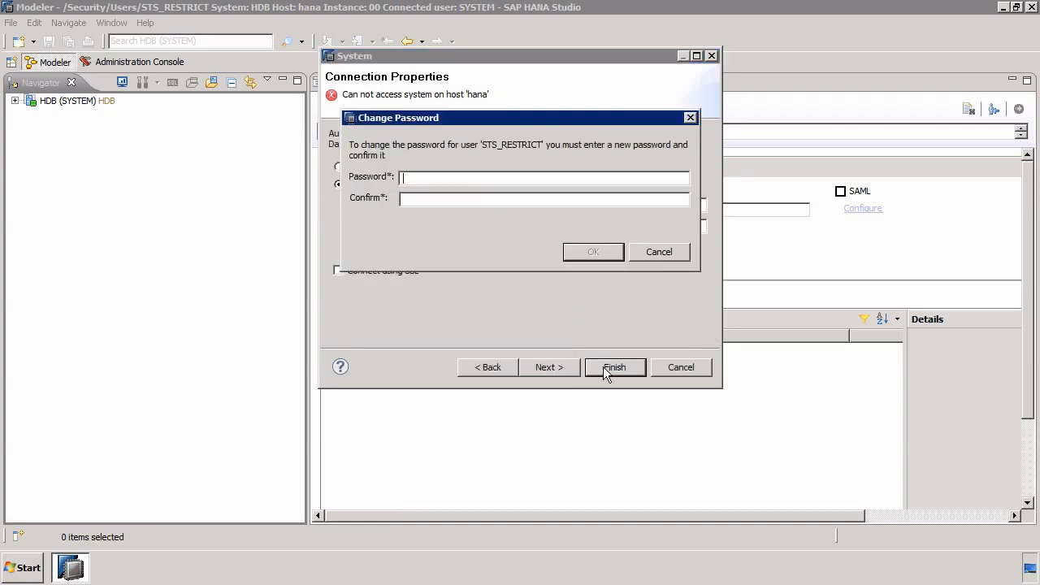
Enter and confirm a new password for STS_RESTRICT and close the password change notice
{"action": "type", "text": "*********"}
{"action": "key", "text": "Tab"}
{"action": "type", "text": "*********"}
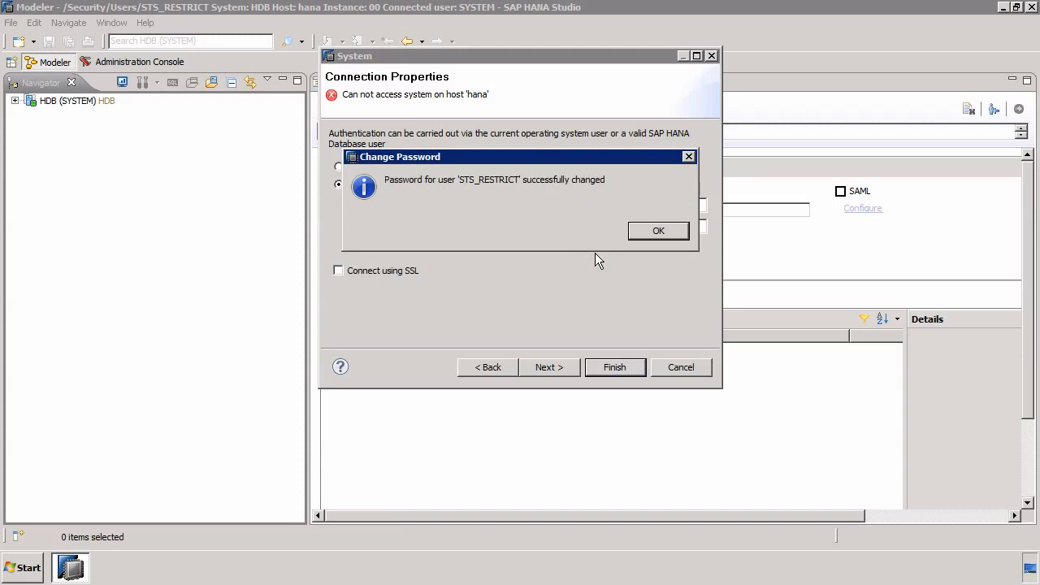
{"action": "left_click", "coordinate": [658, 232]}
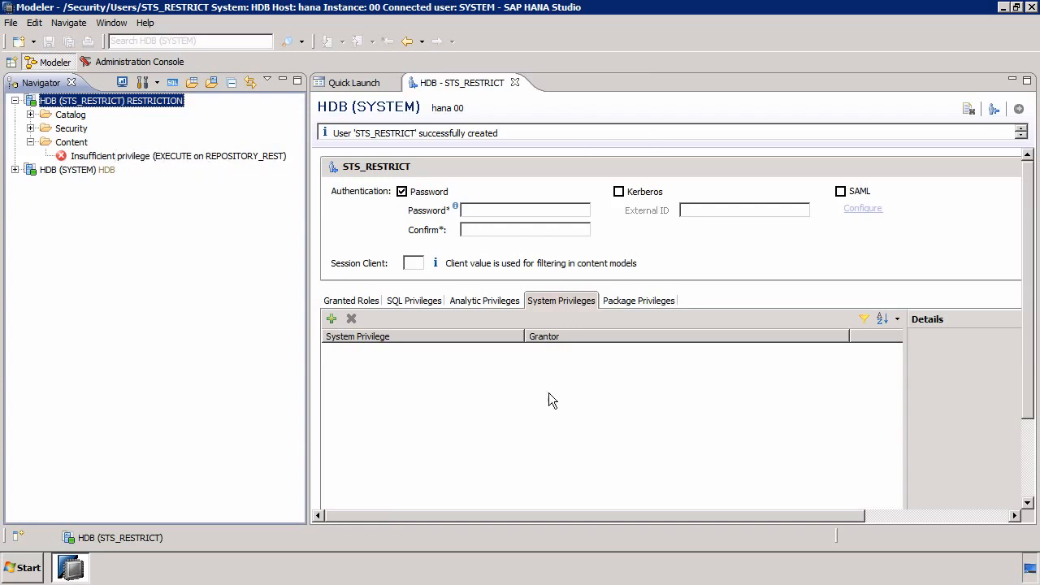
Grant STS_RESTRICT the EXECUTE SQL privilege on REPOSITORY_REST (SYS) and deploy the user
{"action": "left_click", "coordinate": [425, 300]}
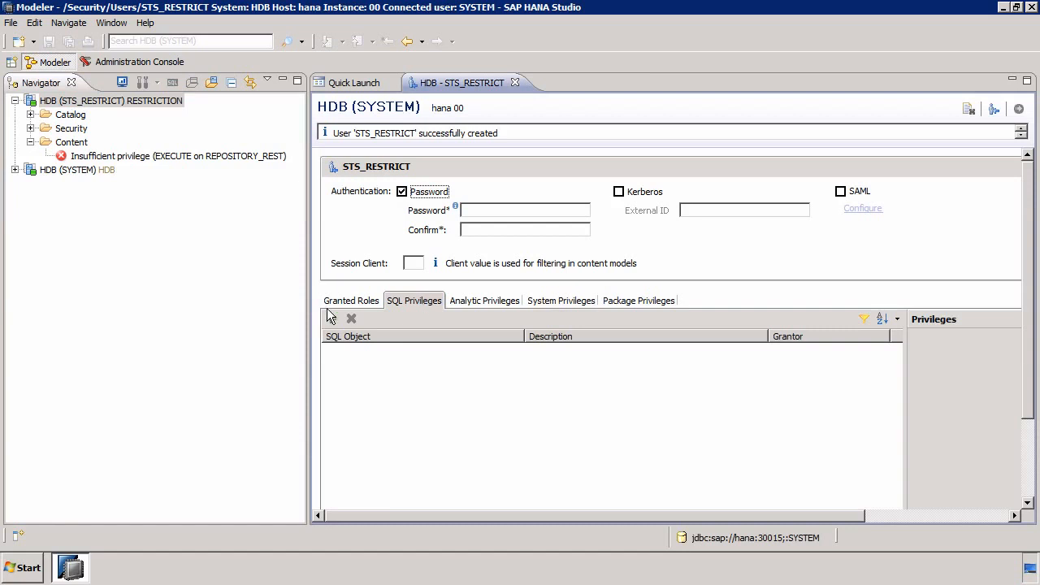
{"action": "left_click", "coordinate": [331, 320]}
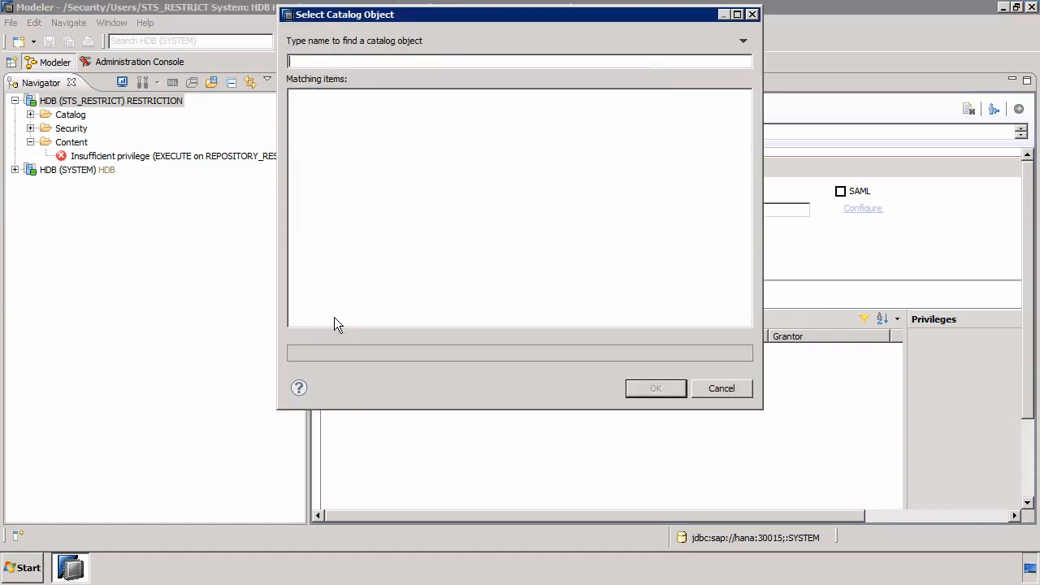
{"action": "type", "text": "REPO"}
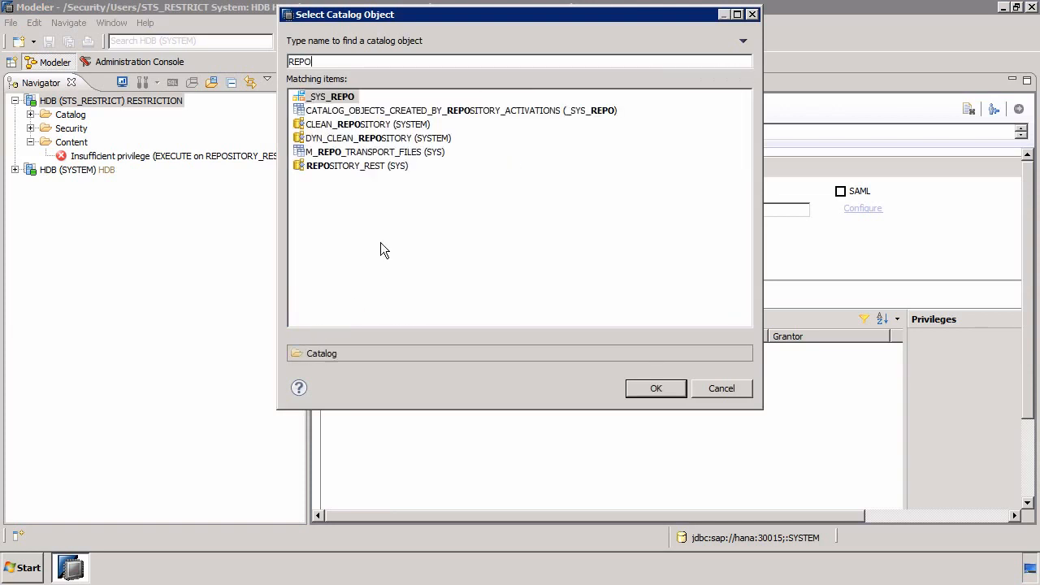
{"action": "double_click", "coordinate": [366, 166]}
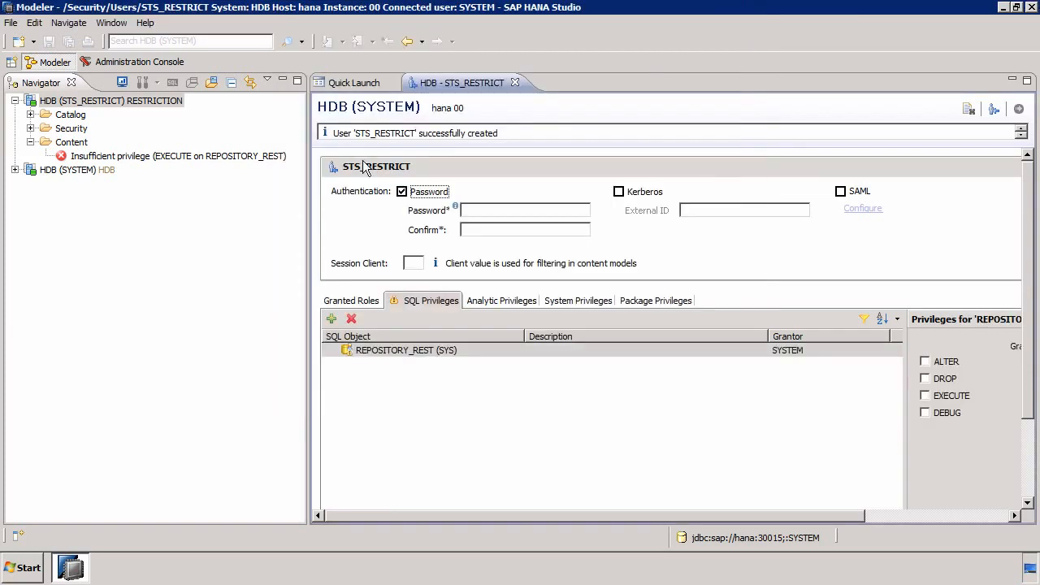
{"action": "left_click", "coordinate": [939, 398]}
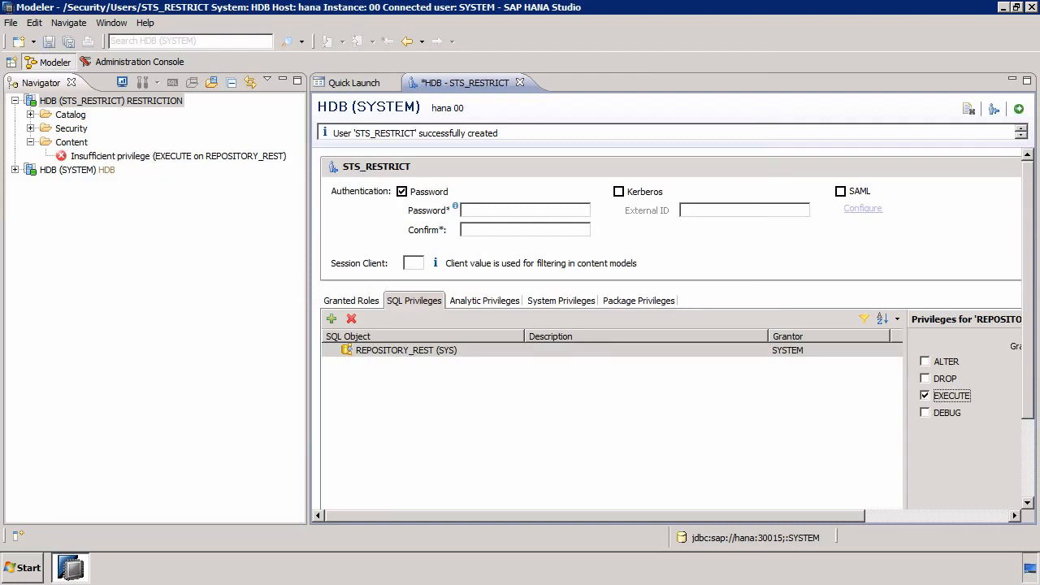
{"action": "left_click", "coordinate": [1019, 110]}
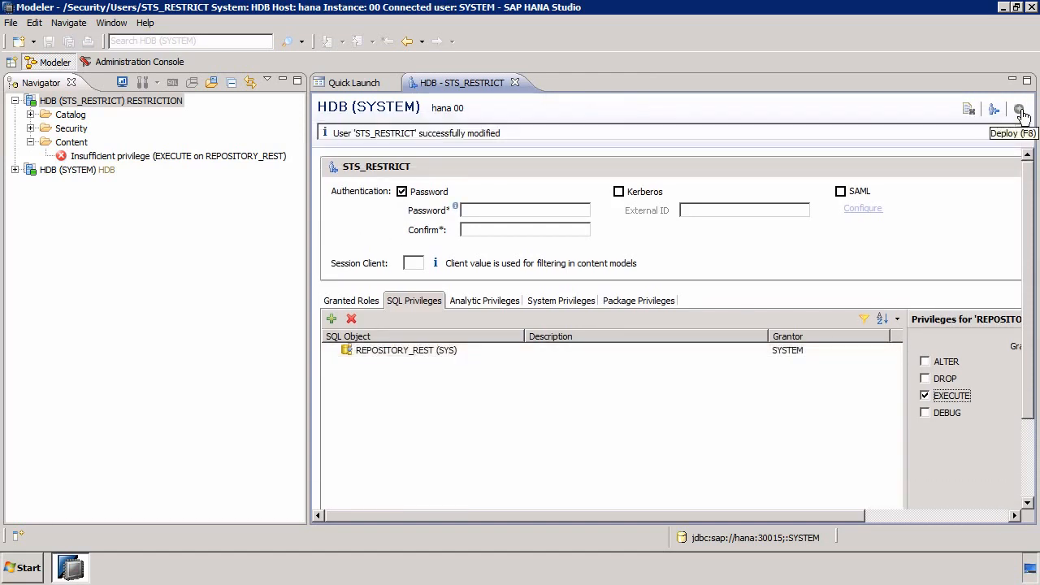
Try opening the RESTRICTION system's administration, and grant STS_RESTRICT the system privileges CATALOG READ and DATA ADMIN, deploying the user
{"action": "double_click", "coordinate": [102, 101]}
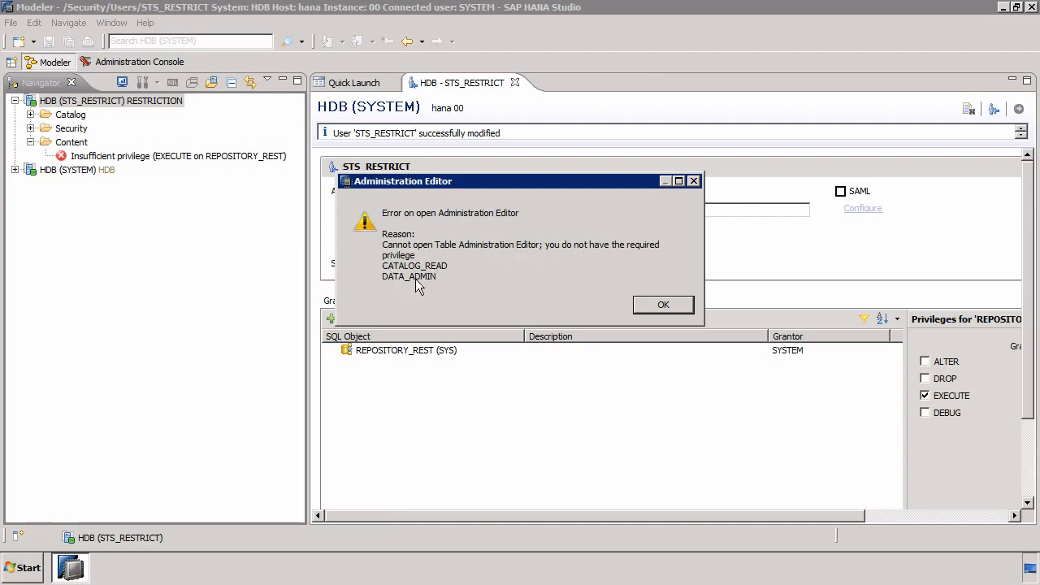
{"action": "left_click", "coordinate": [667, 306]}
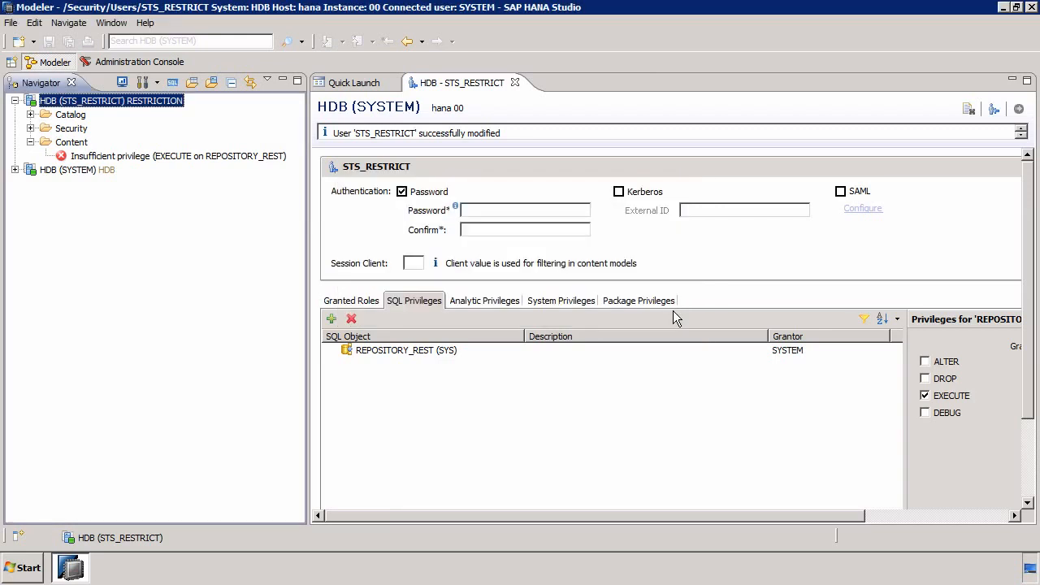
{"action": "left_click", "coordinate": [576, 302]}
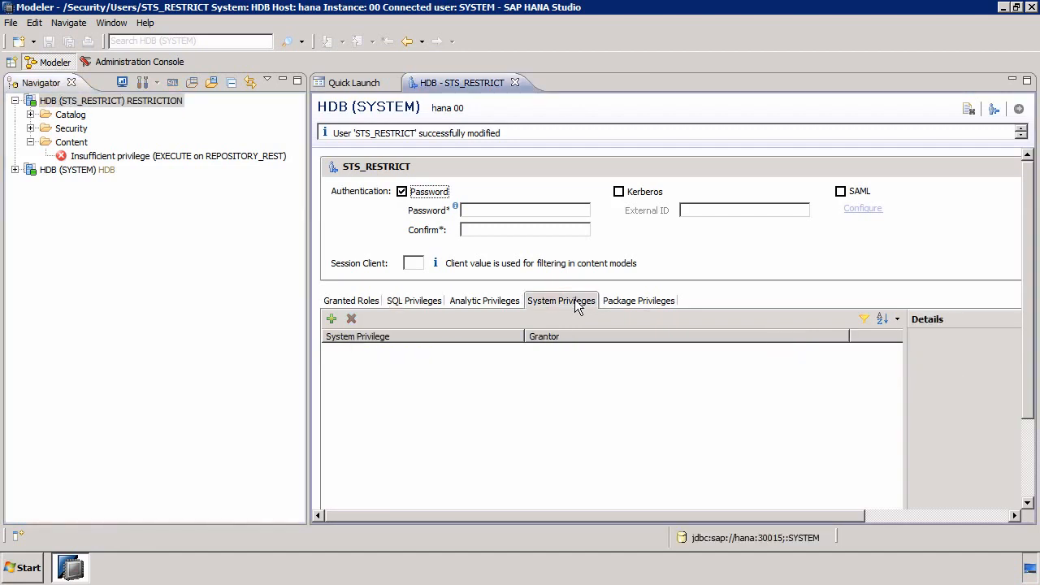
{"action": "left_click", "coordinate": [330, 320]}
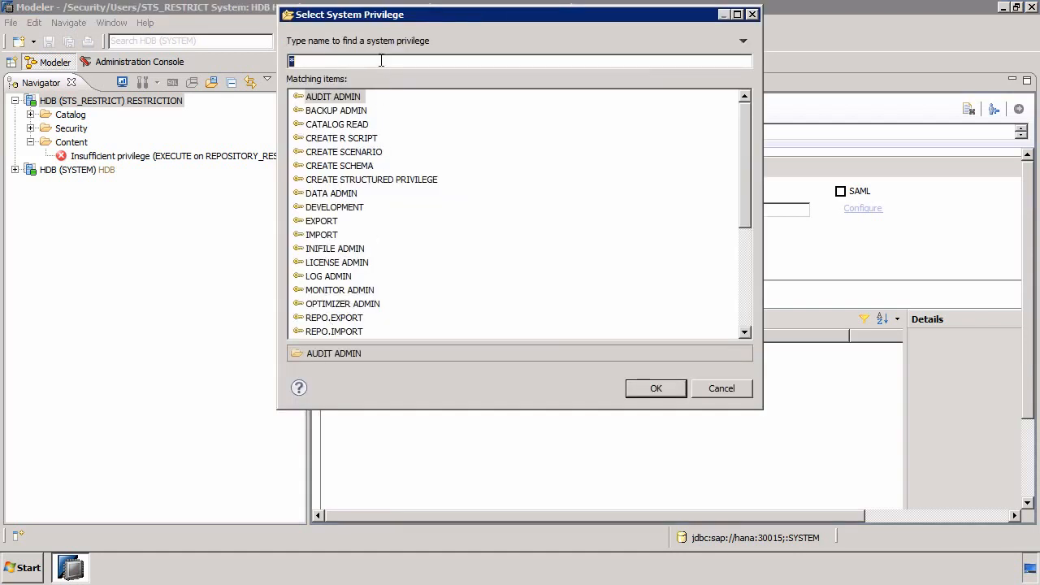
{"action": "type", "text": "CATA"}
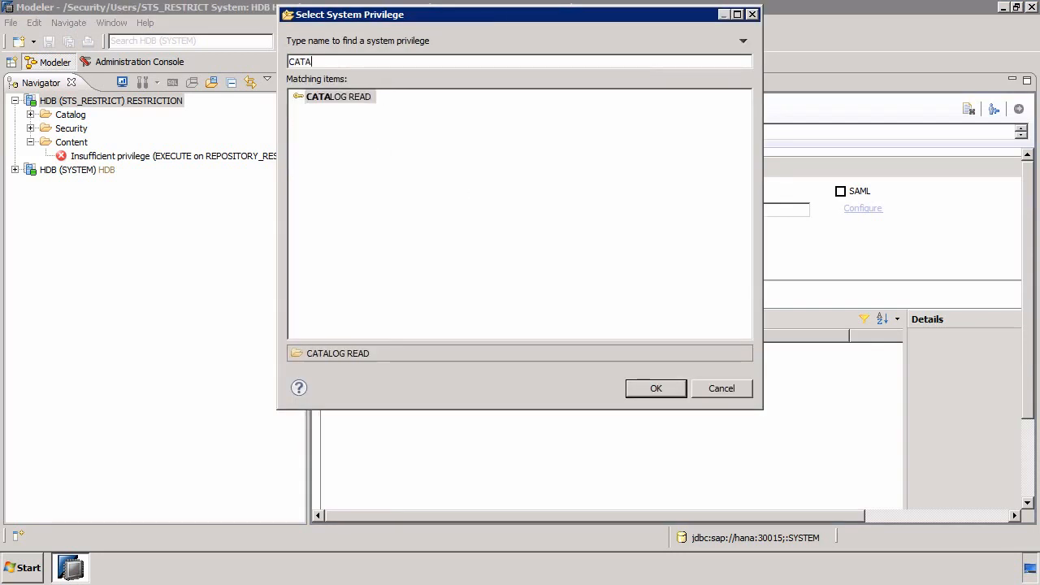
{"action": "left_click", "coordinate": [661, 387]}
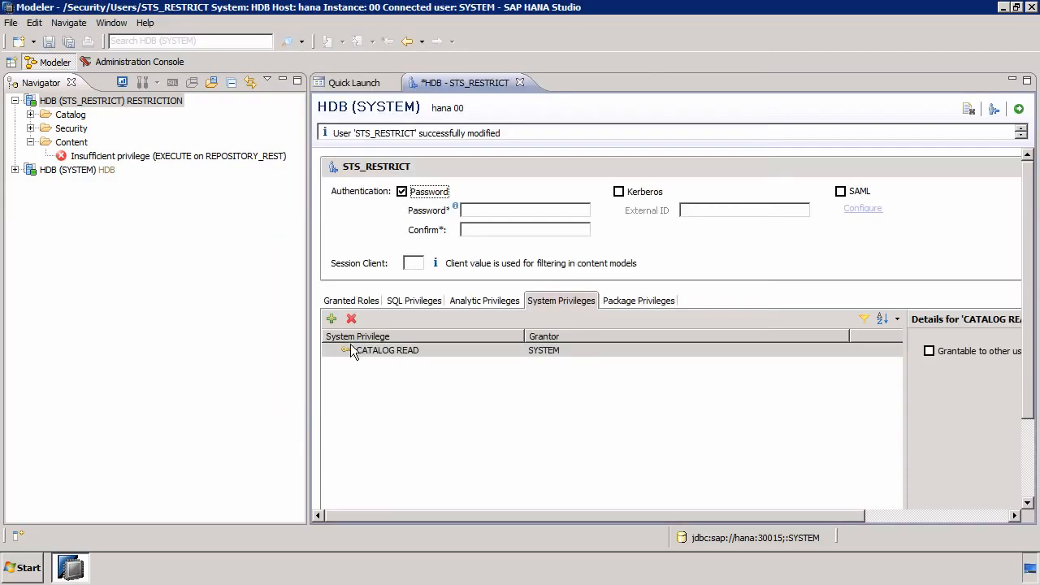
{"action": "left_click", "coordinate": [331, 319]}
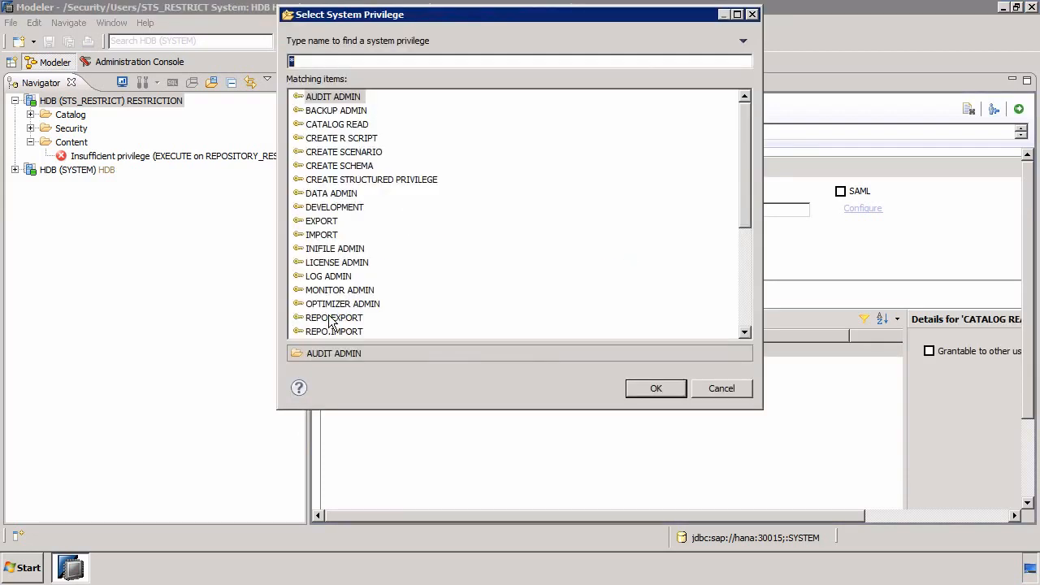
{"action": "left_click", "coordinate": [338, 196]}
{"action": "left_click", "coordinate": [675, 388]}
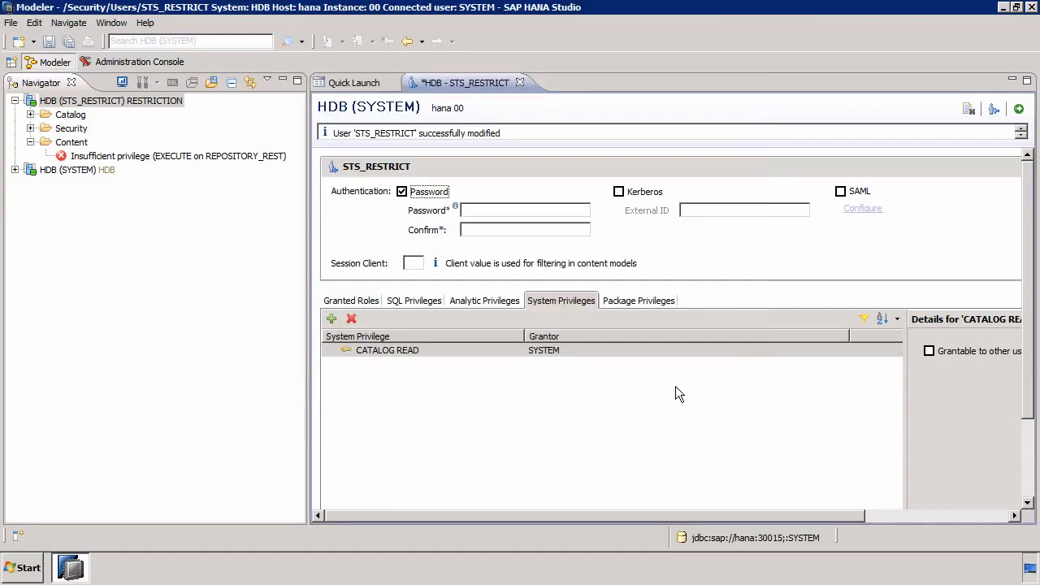
{"action": "left_click", "coordinate": [1018, 110]}
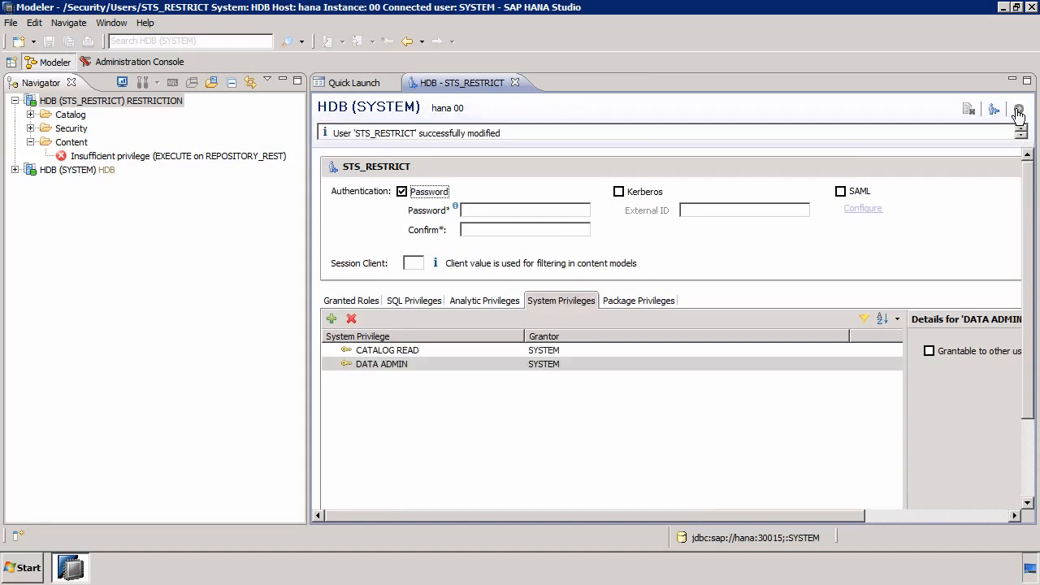
View and close the RESTRICTION system's administration overview, and expand its content down to the sts package
{"action": "left_click", "coordinate": [116, 100]}
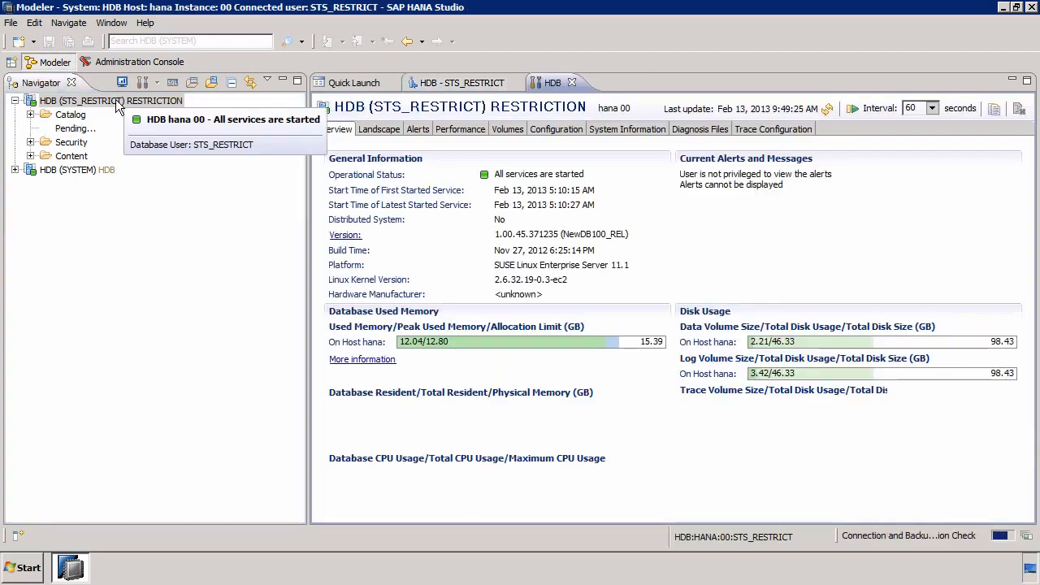
{"action": "left_click", "coordinate": [572, 83]}
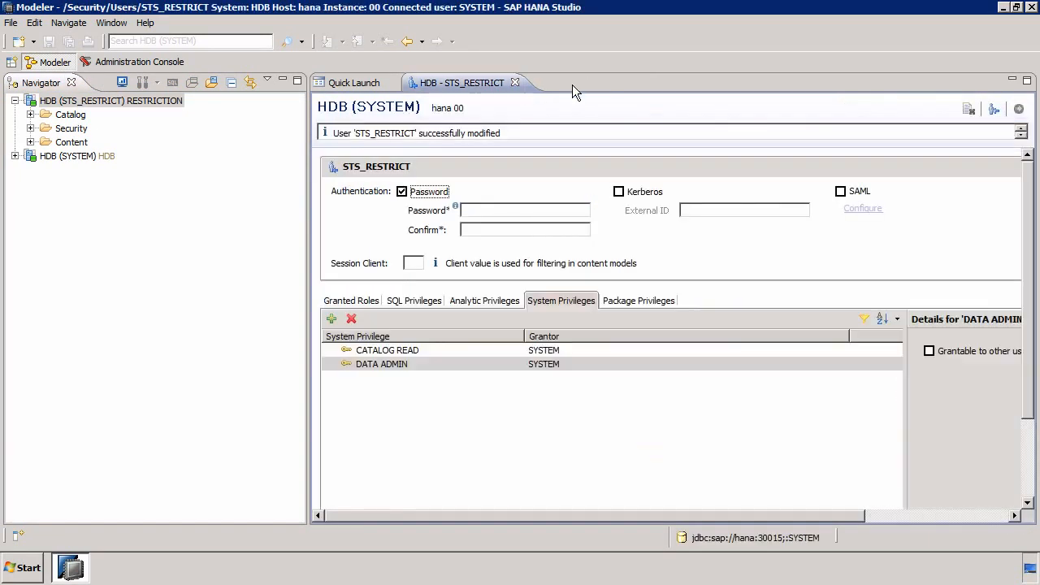
{"action": "left_click", "coordinate": [31, 143]}
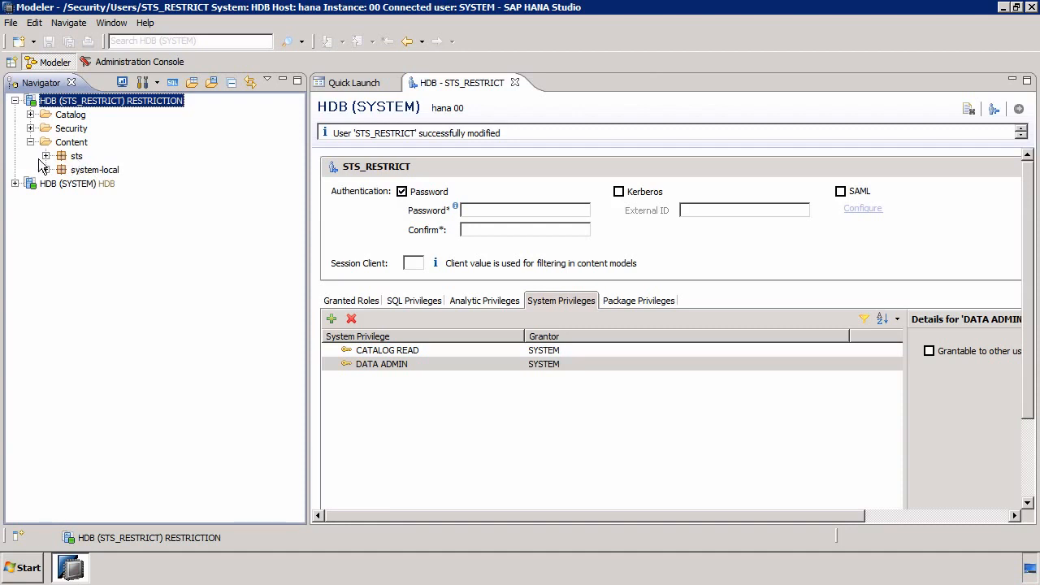
{"action": "left_click", "coordinate": [46, 156]}
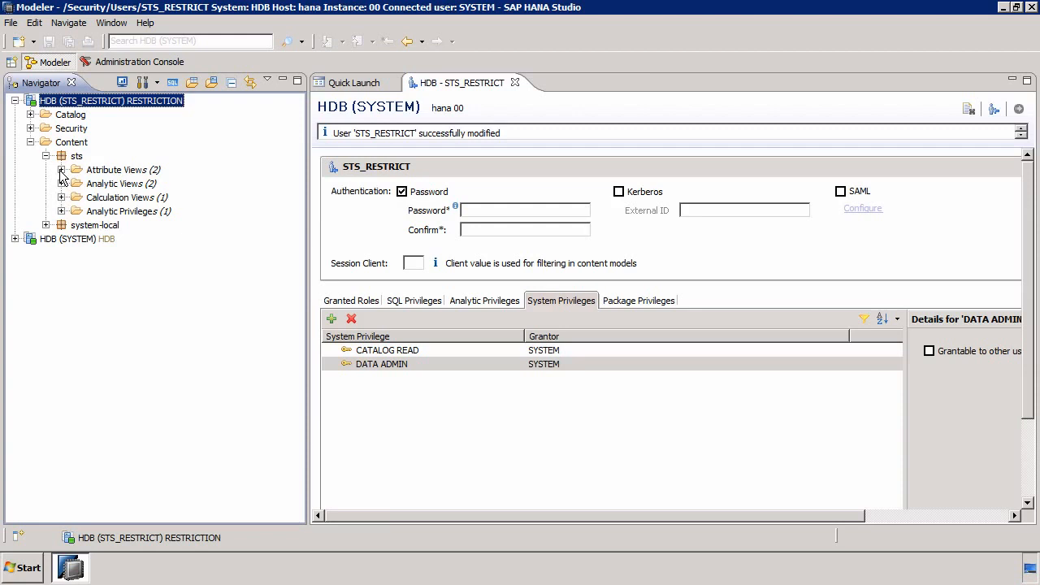
Try to preview the data of the attribute view STS_ATTRIBUTE_VIEW through the RESTRICTION connection
{"action": "left_click", "coordinate": [61, 170]}
{"action": "left_click", "coordinate": [125, 185]}
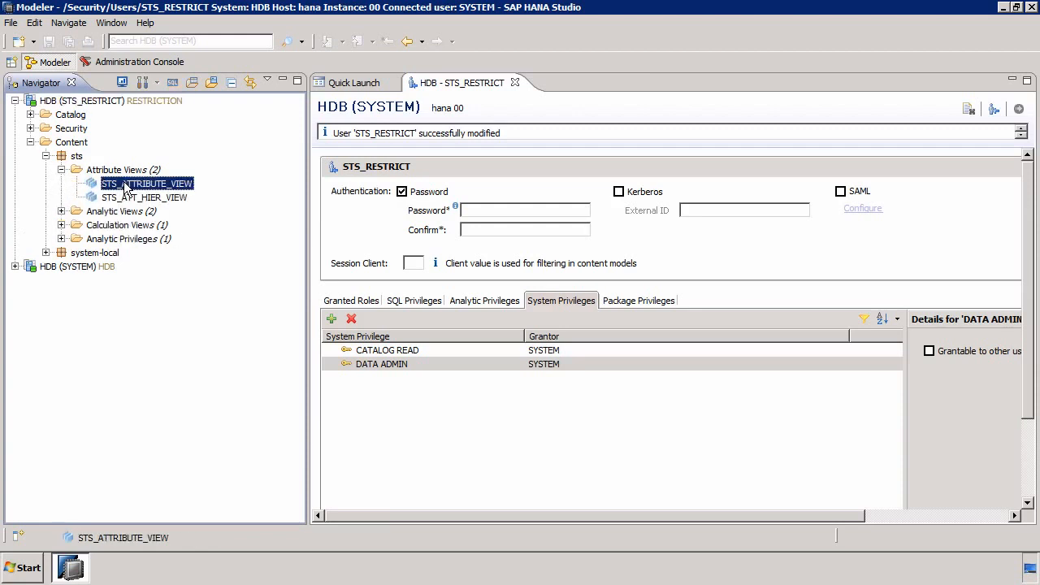
{"action": "right_click", "coordinate": [126, 186]}
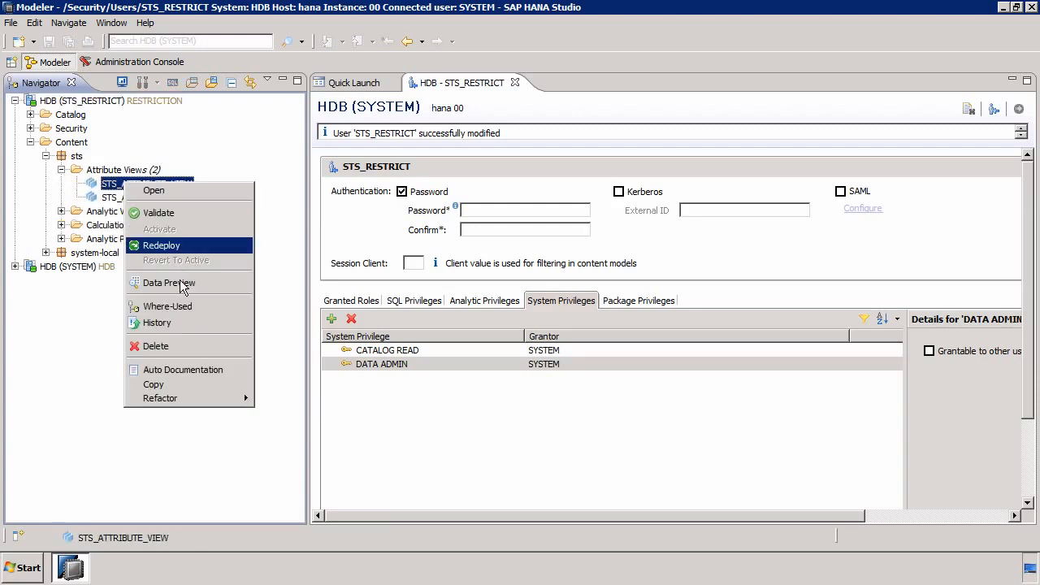
{"action": "left_click", "coordinate": [180, 282]}
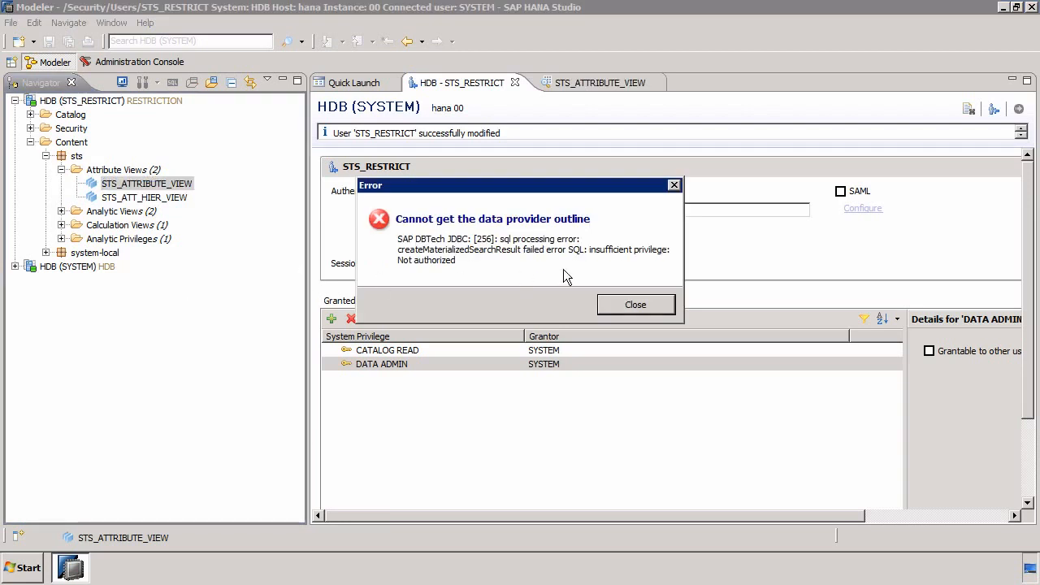
{"action": "left_click", "coordinate": [635, 305]}
Try to preview the data of calculation view STS_CALC_GRAPH_VIEW as STS_RESTRICT, and close both open data previews
{"action": "left_click", "coordinate": [61, 169]}
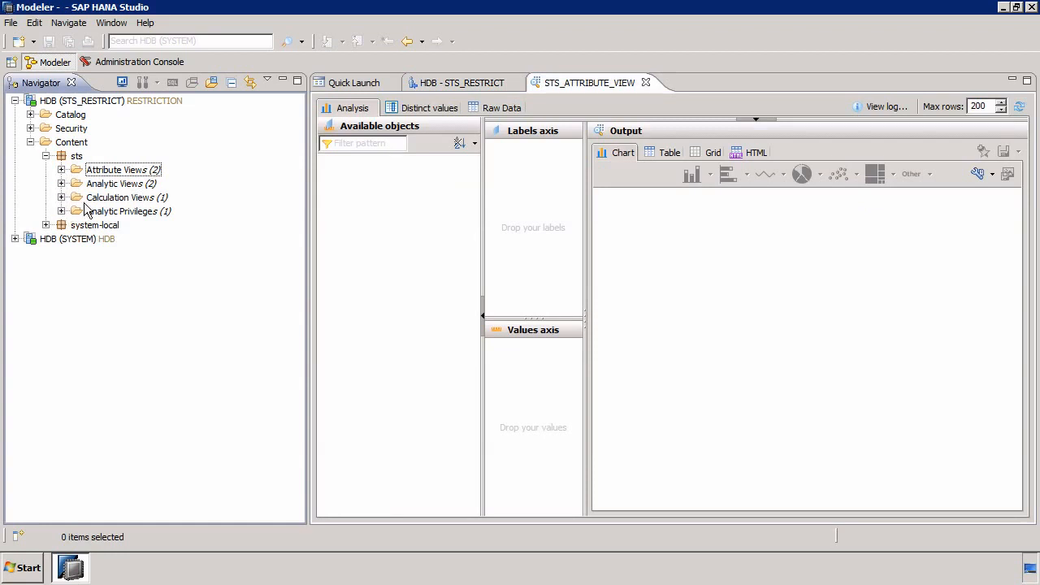
{"action": "left_click", "coordinate": [140, 213]}
{"action": "right_click", "coordinate": [140, 216]}
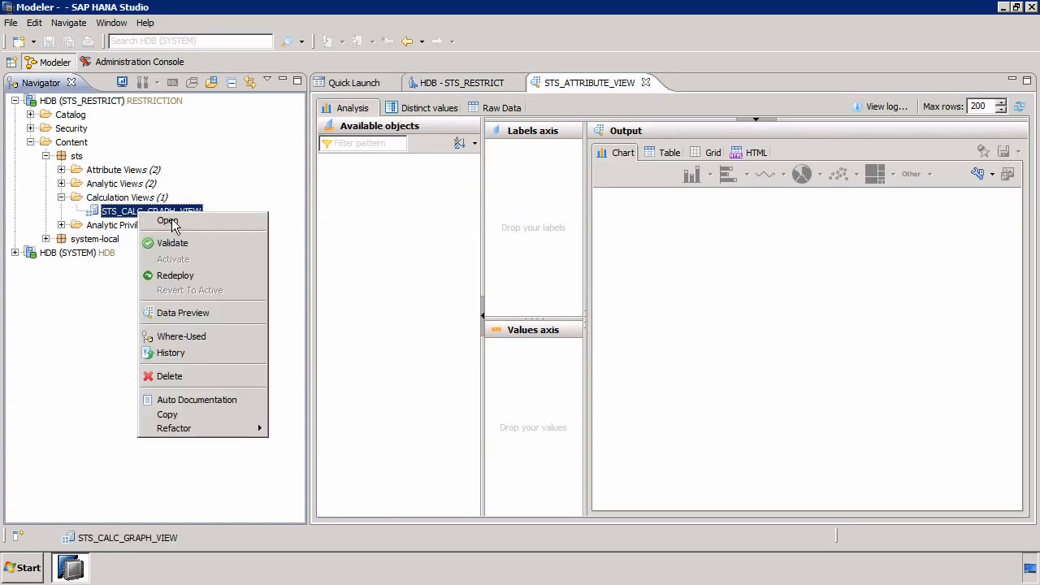
{"action": "left_click", "coordinate": [211, 312]}
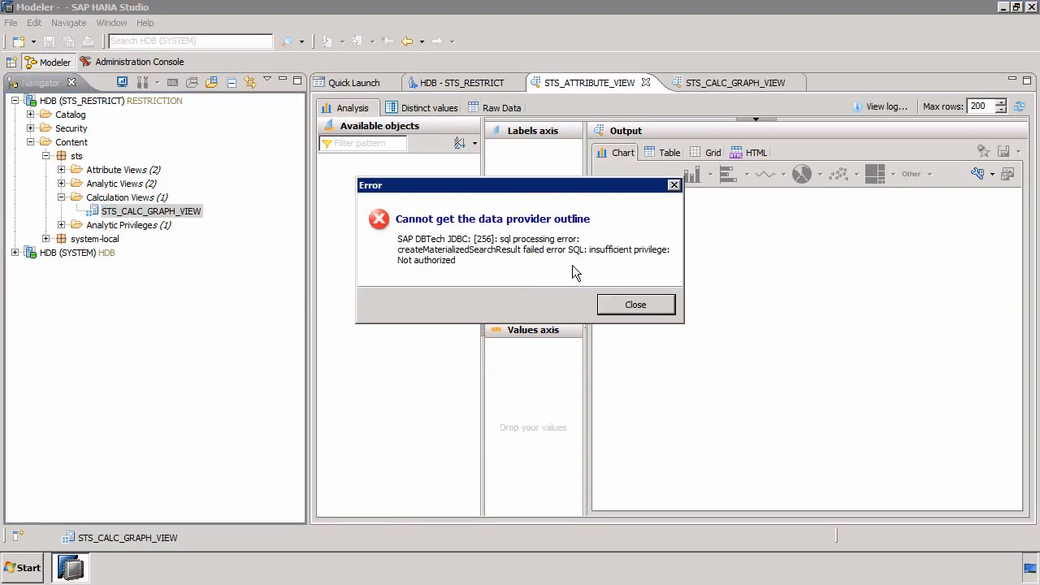
{"action": "left_click", "coordinate": [613, 305]}
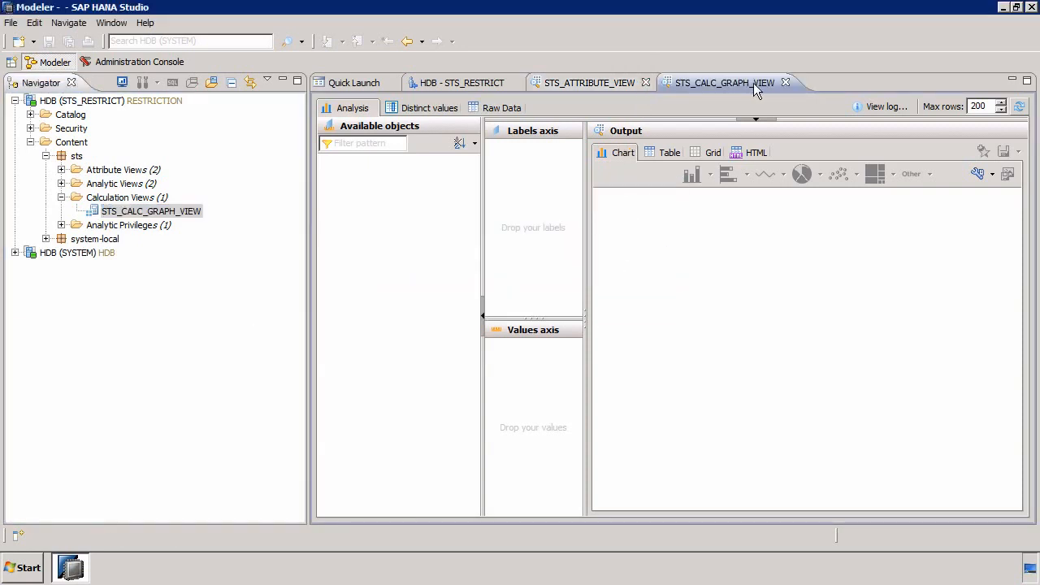
{"action": "left_click", "coordinate": [785, 83]}
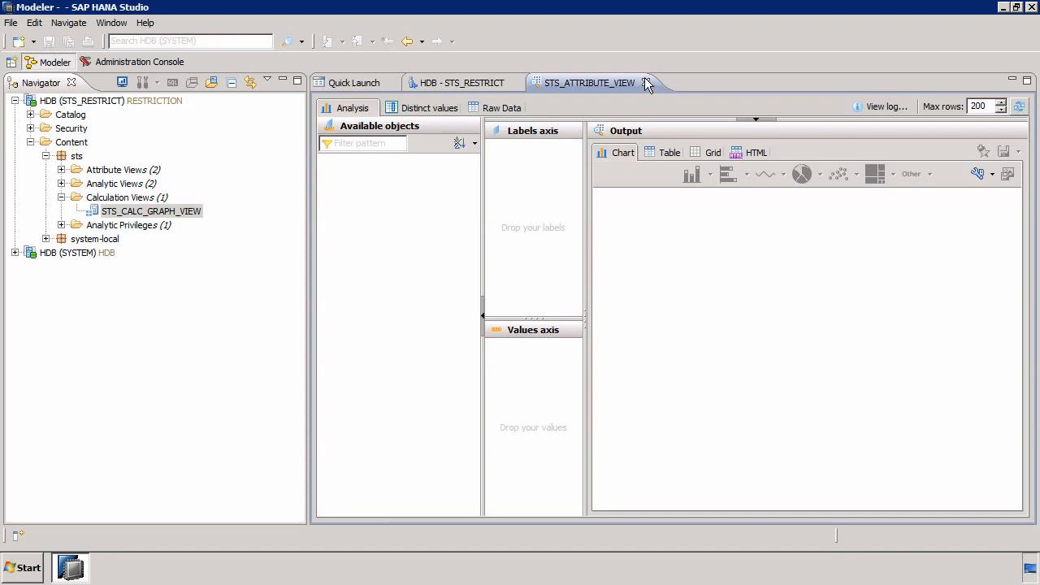
{"action": "left_click", "coordinate": [646, 83]}
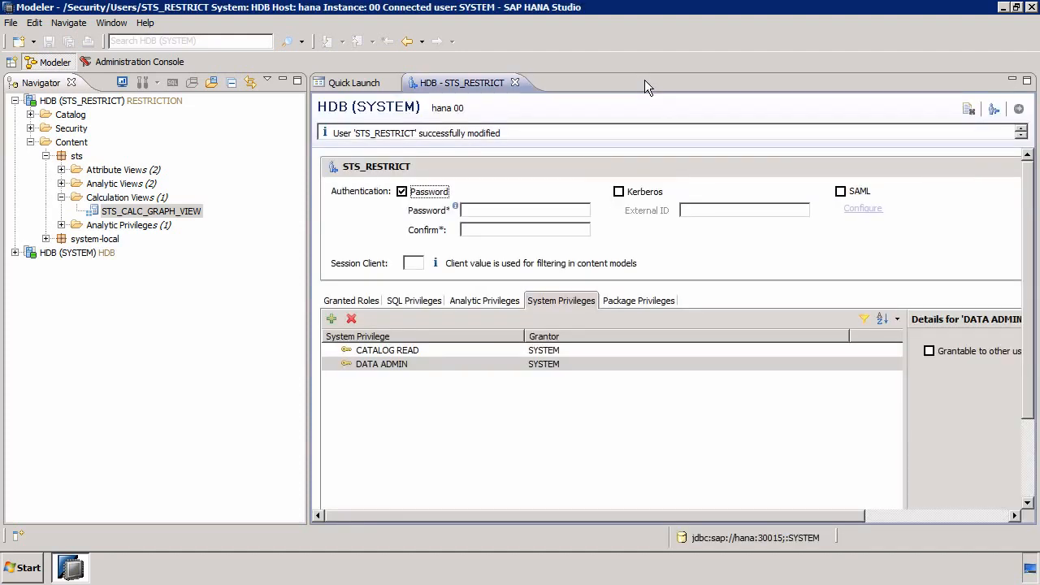
Add the catalog object sts/STS_CALC_GRAPH_VIEW (_SYS_BIC) to the SQL privileges of STS_RESTRICT
{"action": "left_click", "coordinate": [416, 304]}
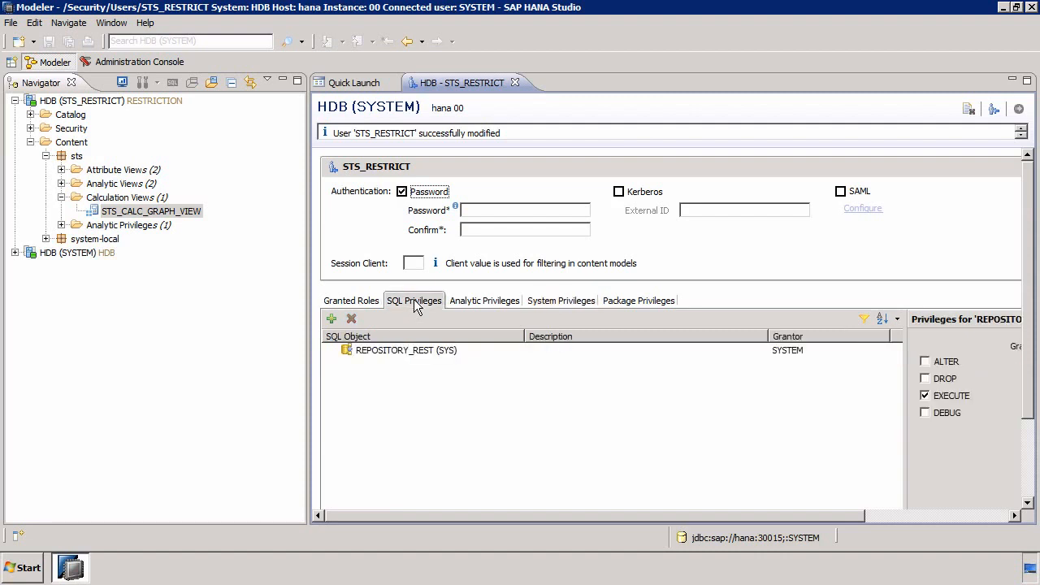
{"action": "left_click", "coordinate": [331, 319]}
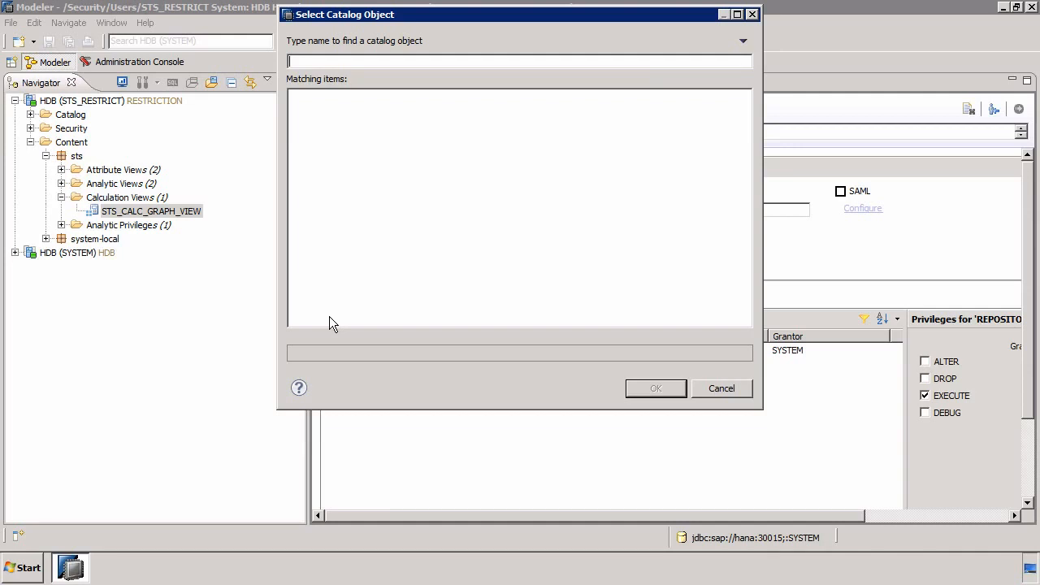
{"action": "type", "text": "sts"}
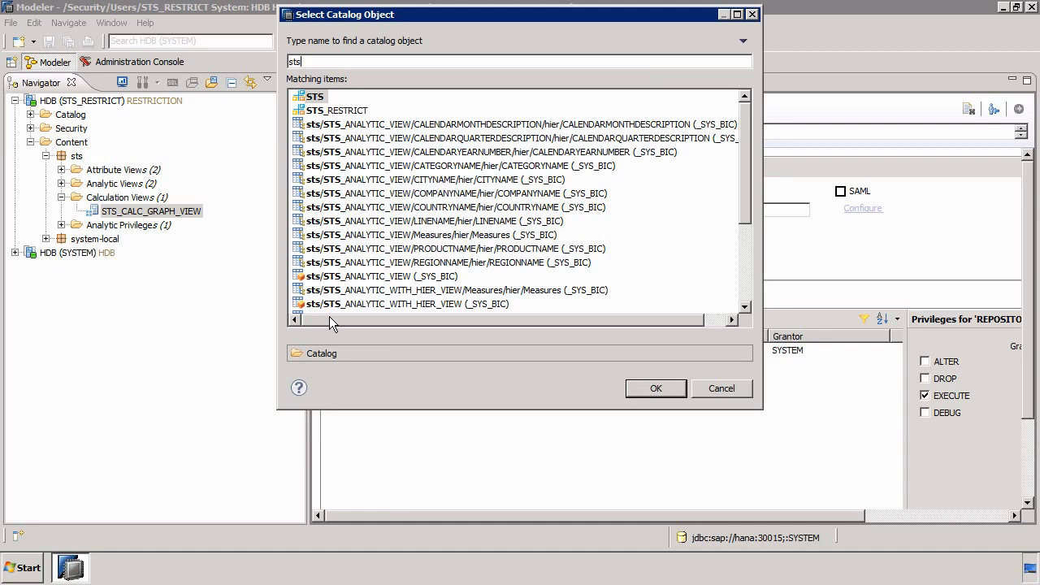
{"action": "key", "text": "BackSpace"}
{"action": "type", "text": "_ca"}
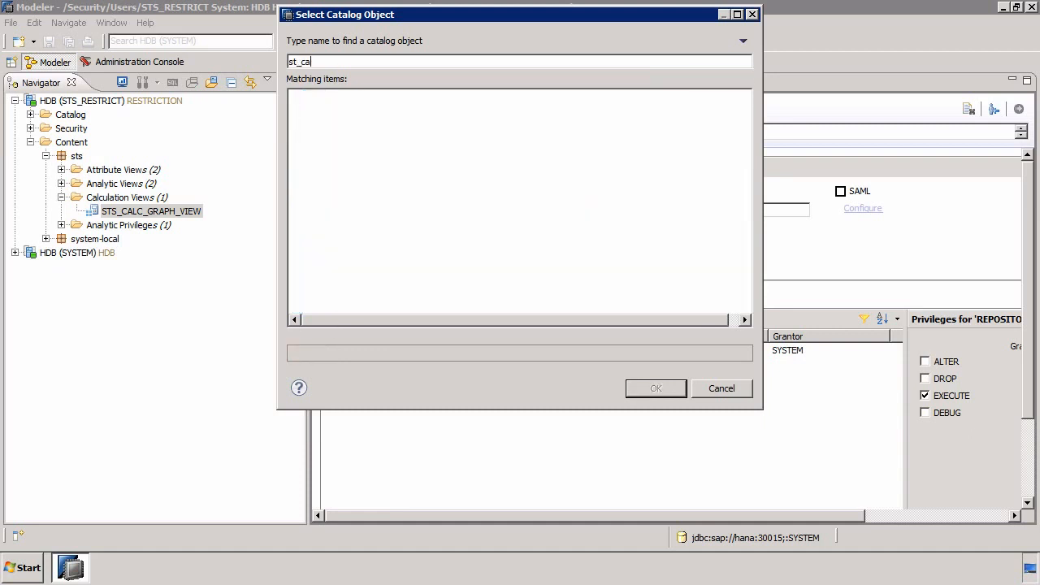
{"action": "key", "text": "ctrl+a"}
{"action": "type", "text": "STS"}
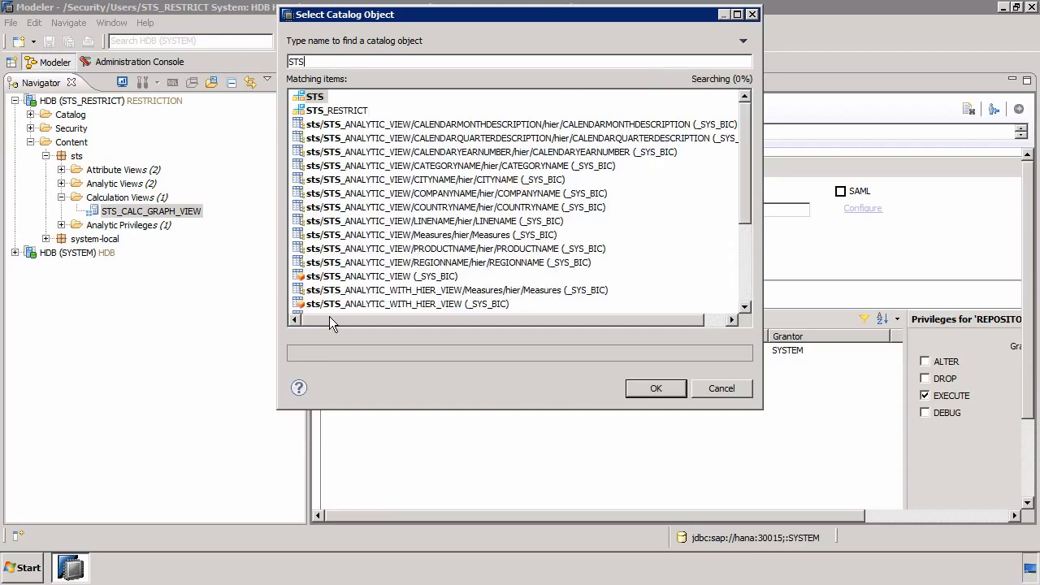
{"action": "type", "text": "_CALC"}
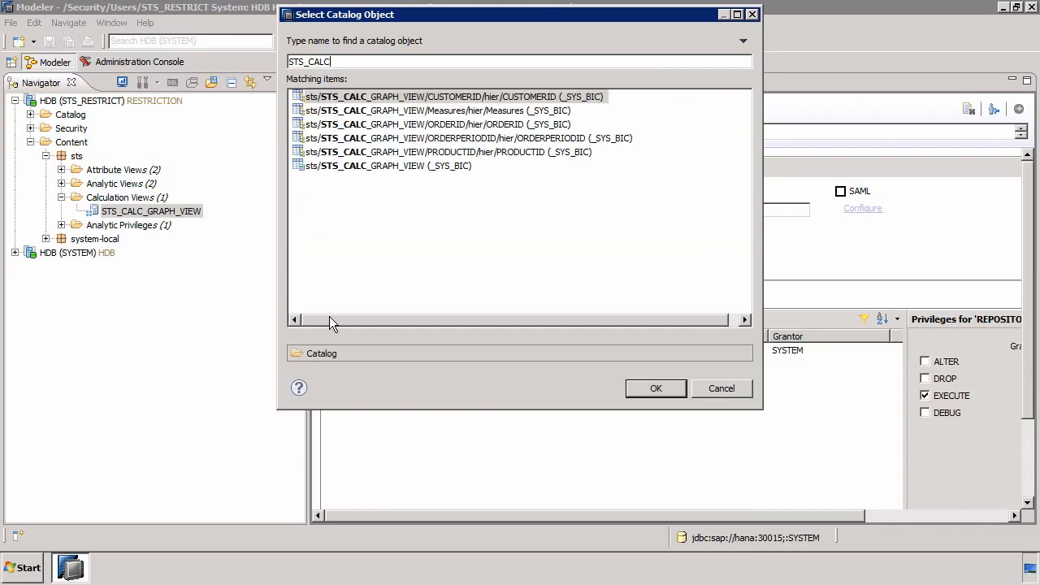
{"action": "double_click", "coordinate": [376, 167]}
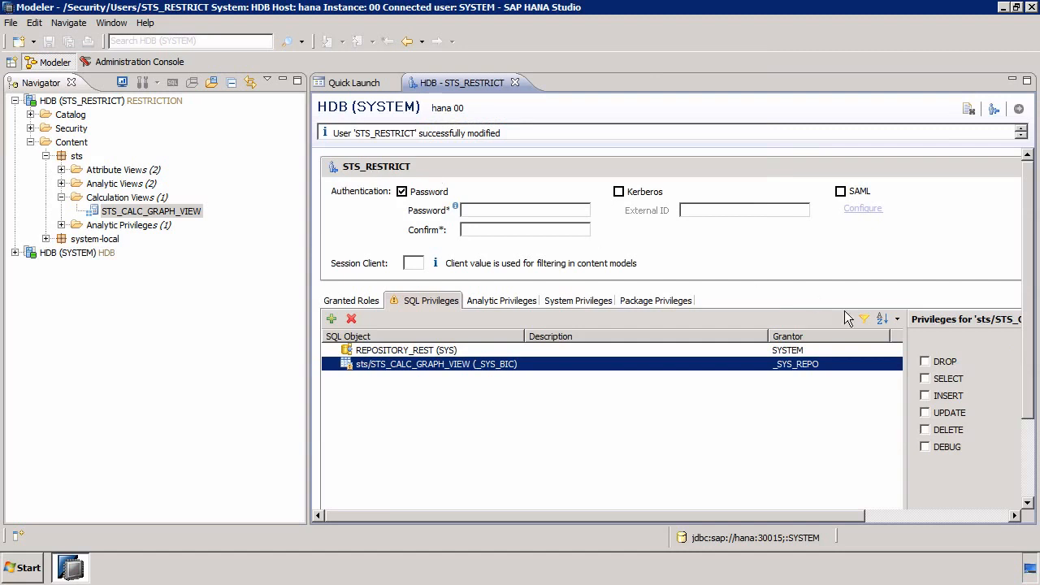
Grant STS_RESTRICT the SELECT privilege on sts/STS_CALC_GRAPH_VIEW (_SYS_BIC) and deploy the user change
{"action": "left_click", "coordinate": [939, 380]}
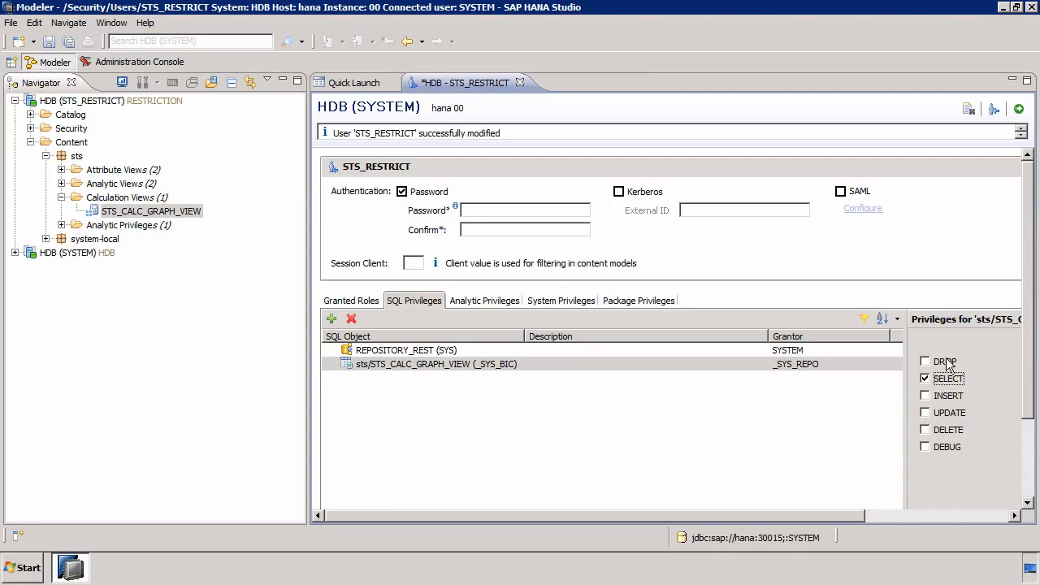
{"action": "left_click", "coordinate": [1019, 110]}
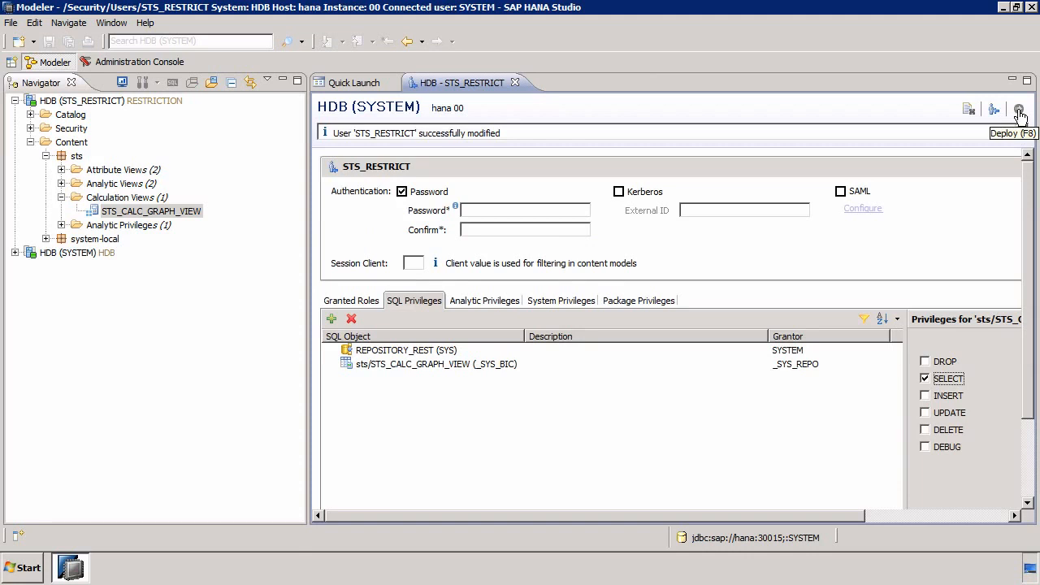
Try to preview the data of STS_CALC_GRAPH_VIEW through the RESTRICTION connection again, and close the preview
{"action": "left_click", "coordinate": [158, 213]}
{"action": "right_click", "coordinate": [159, 216]}
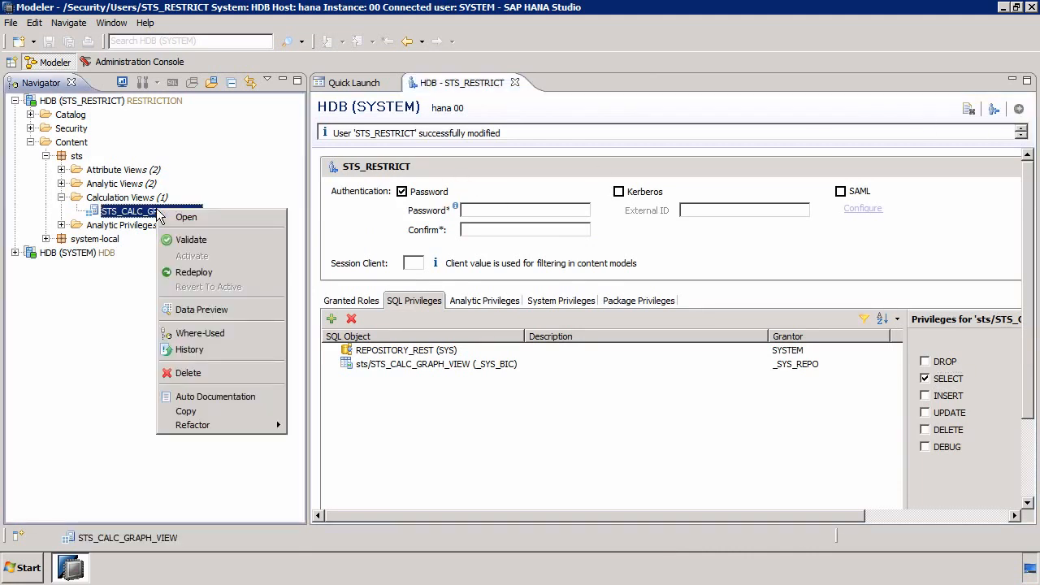
{"action": "left_click", "coordinate": [207, 310]}
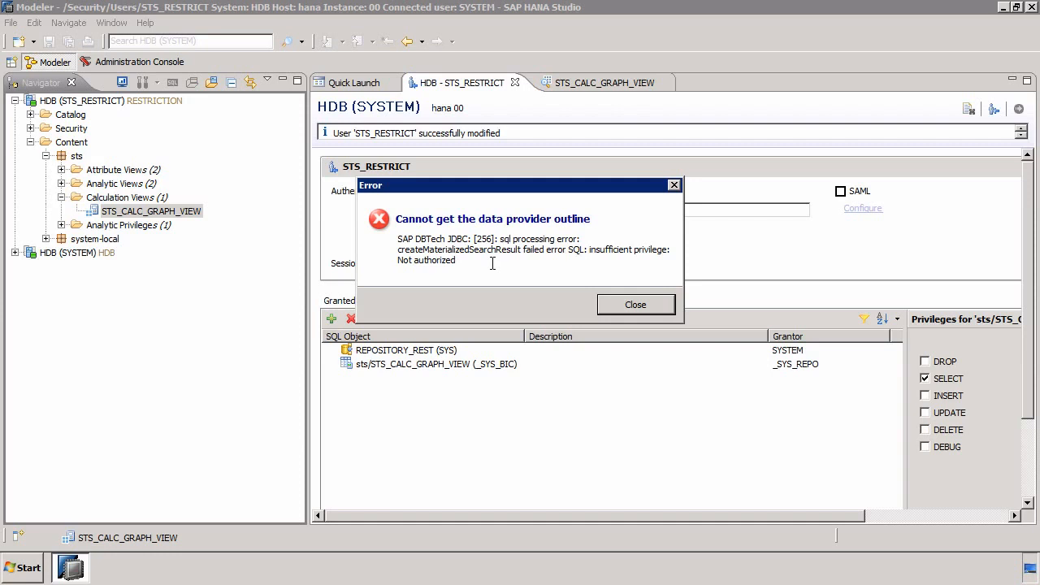
{"action": "left_click", "coordinate": [611, 305]}
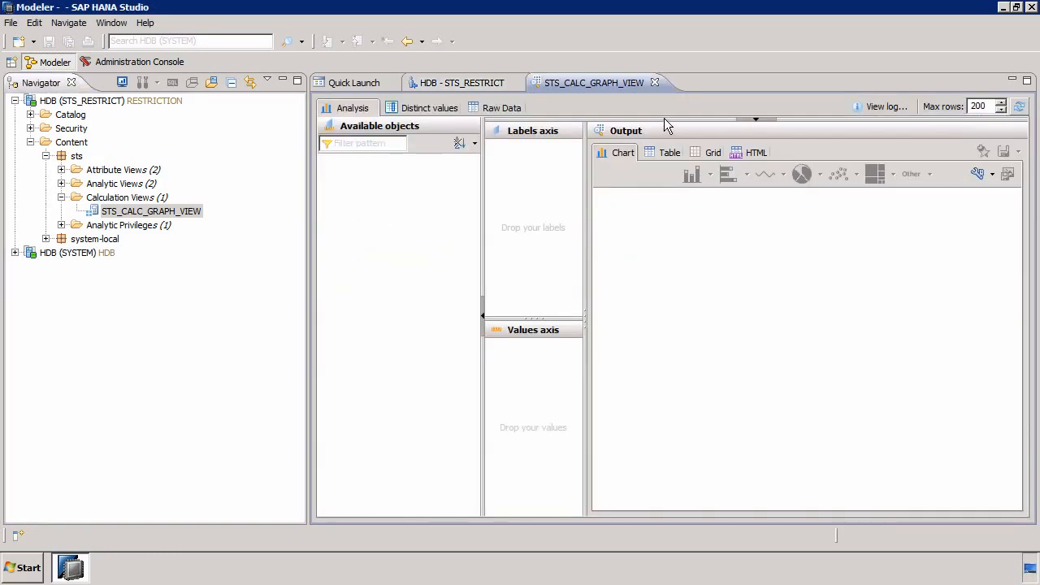
{"action": "left_click", "coordinate": [656, 83]}
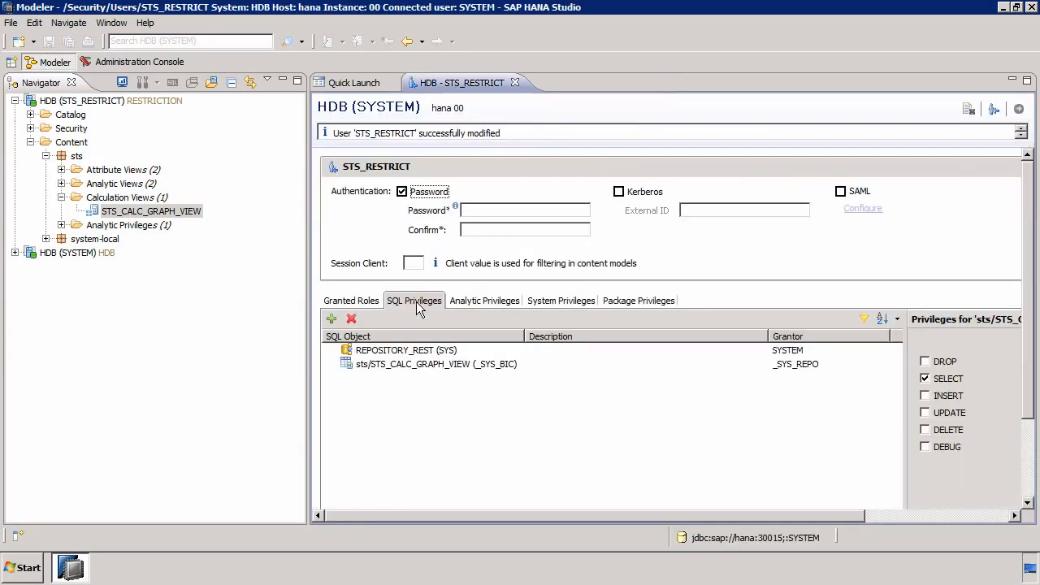
Add the catalog object _SYS_BI to the SQL privileges of STS_RESTRICT with EXECUTE and SELECT, and deploy the user change
{"action": "left_click", "coordinate": [330, 318]}
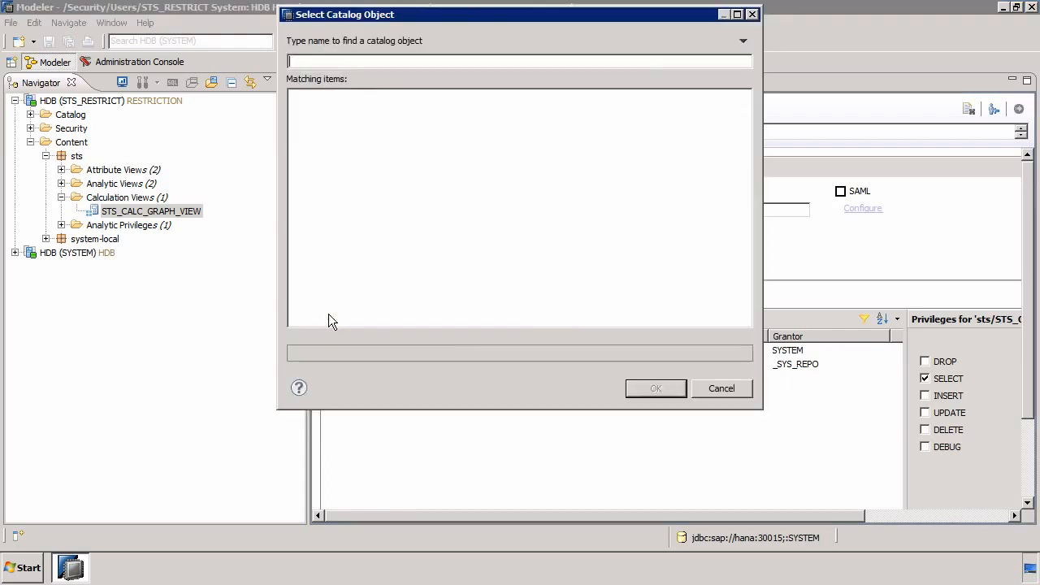
{"action": "type", "text": "_SSY"}
{"action": "key", "text": "BackSpace"}
{"action": "key", "text": "BackSpace"}
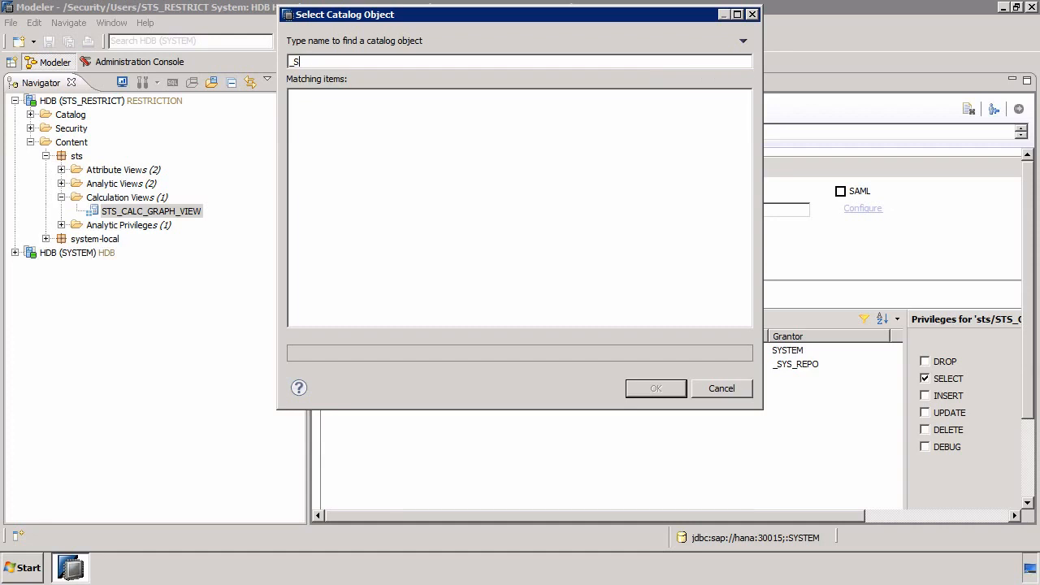
{"action": "type", "text": "YS_BI"}
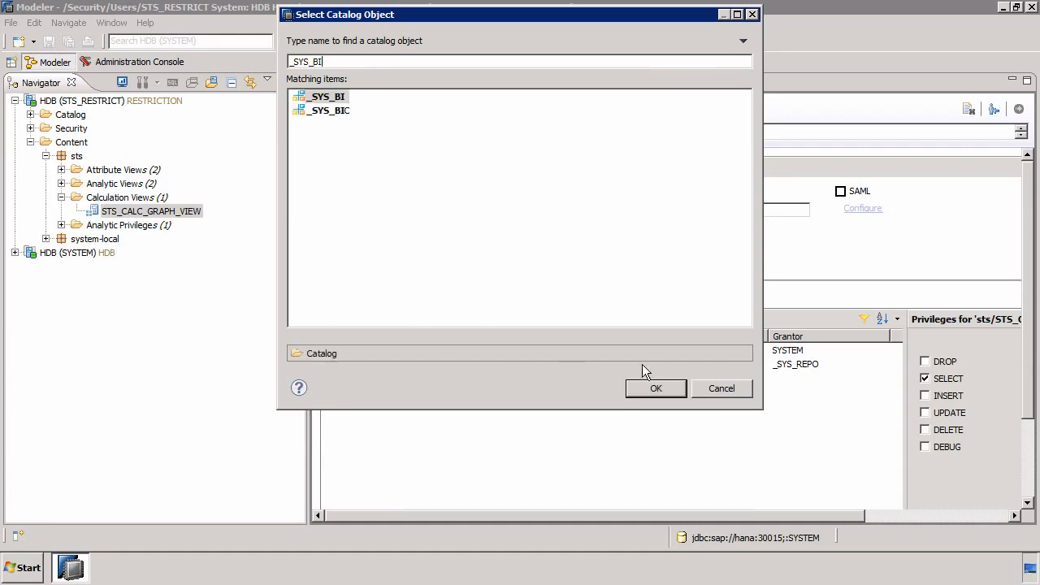
{"action": "left_click", "coordinate": [650, 388]}
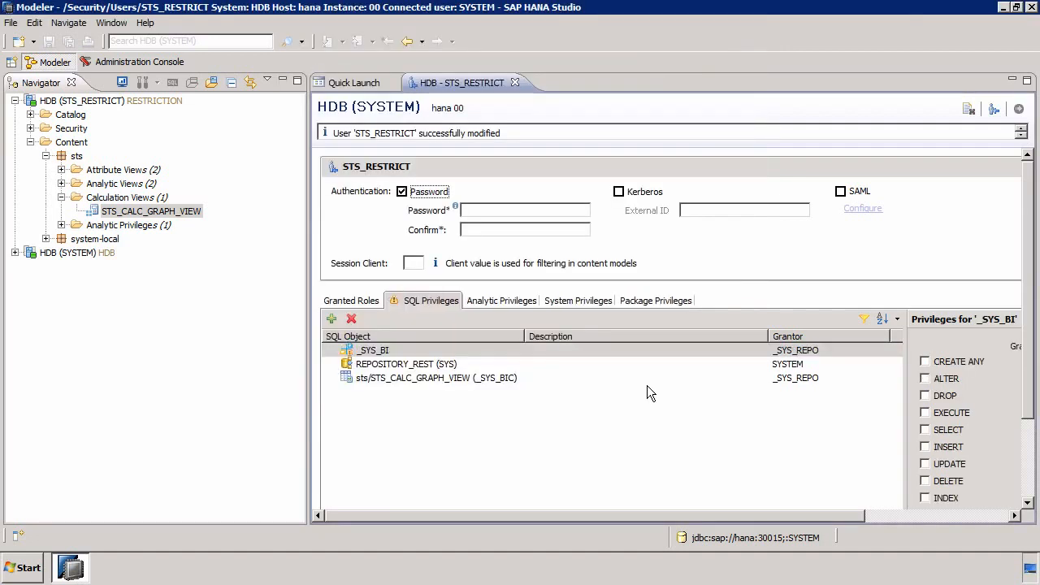
{"action": "left_click", "coordinate": [951, 413]}
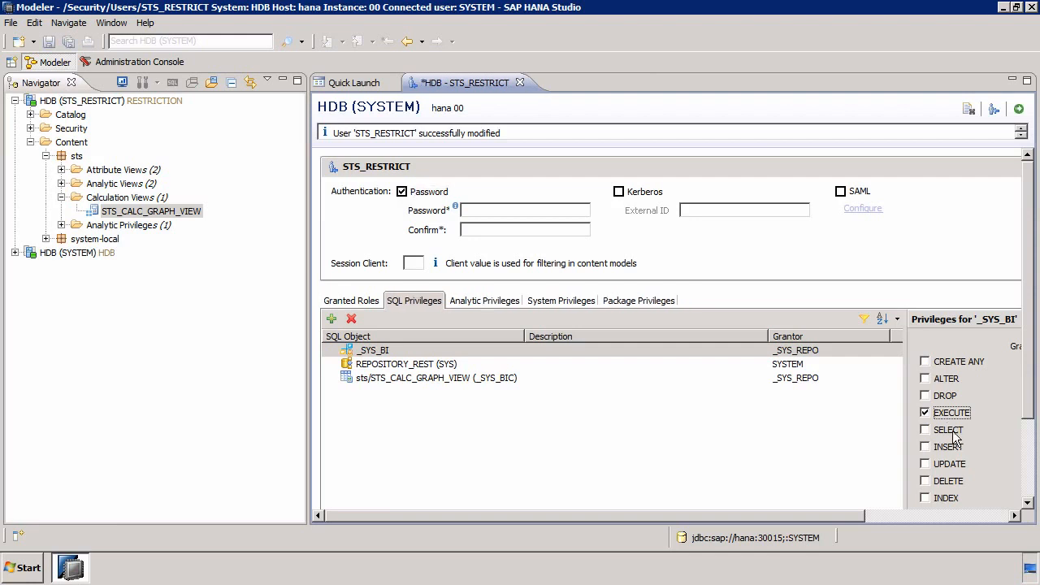
{"action": "left_click", "coordinate": [950, 431]}
{"action": "left_click", "coordinate": [1019, 110]}
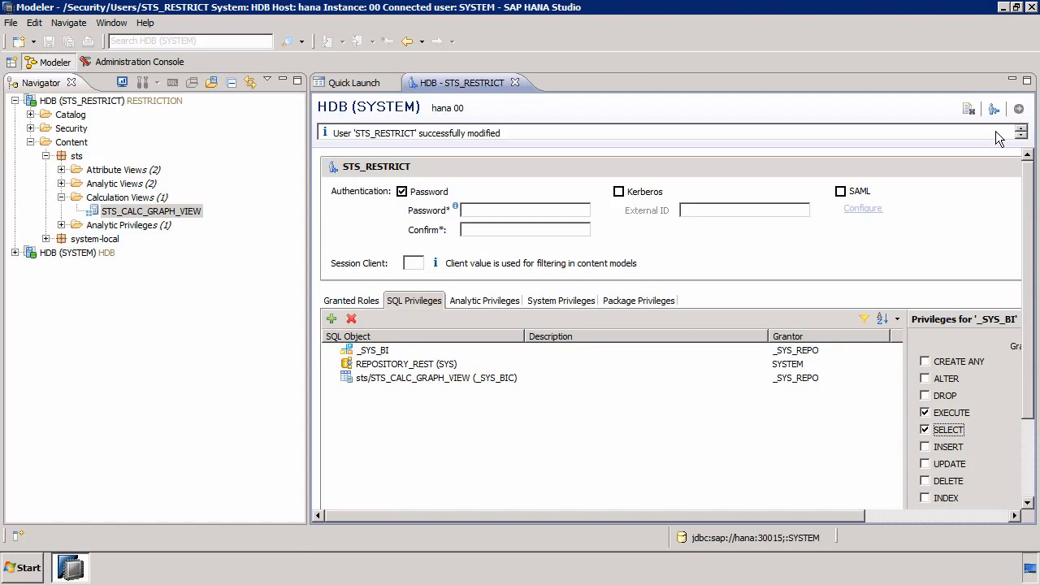
Review the granted roles and the SQL, analytic, system and package privileges of STS_RESTRICT, and close the user editor
{"action": "left_click", "coordinate": [659, 301]}
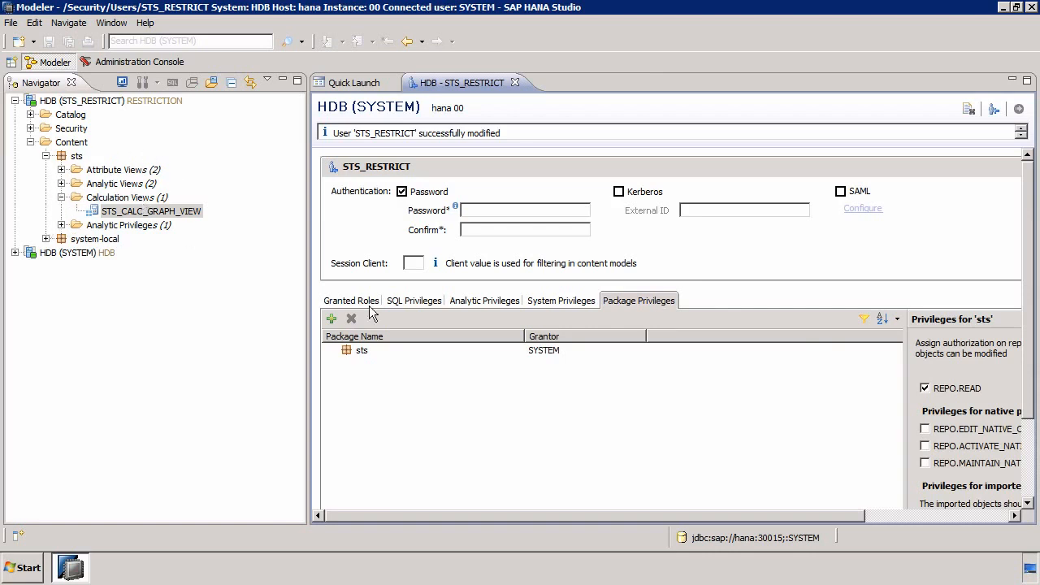
{"action": "left_click", "coordinate": [548, 302]}
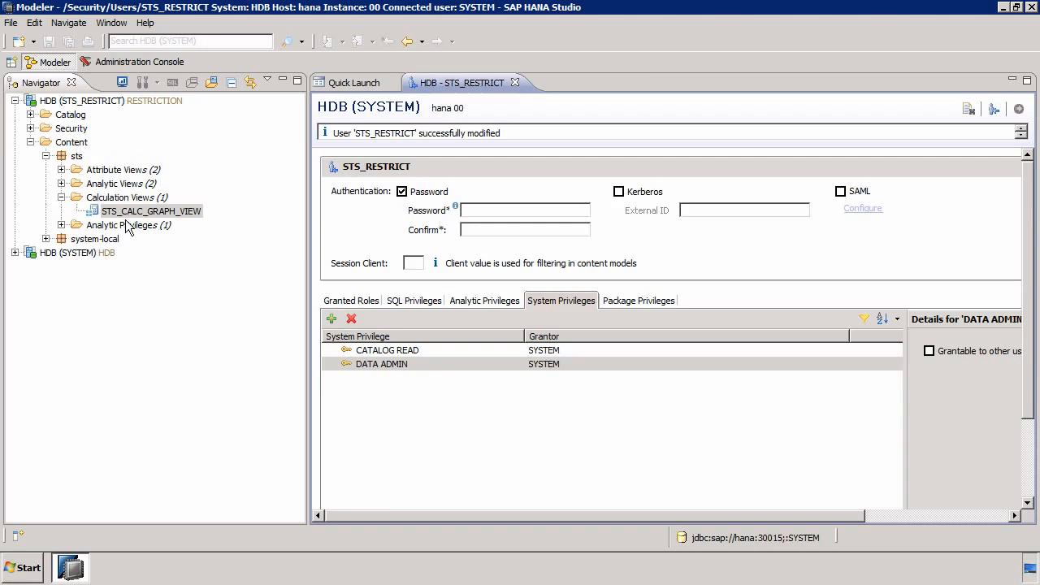
{"action": "left_click", "coordinate": [486, 299]}
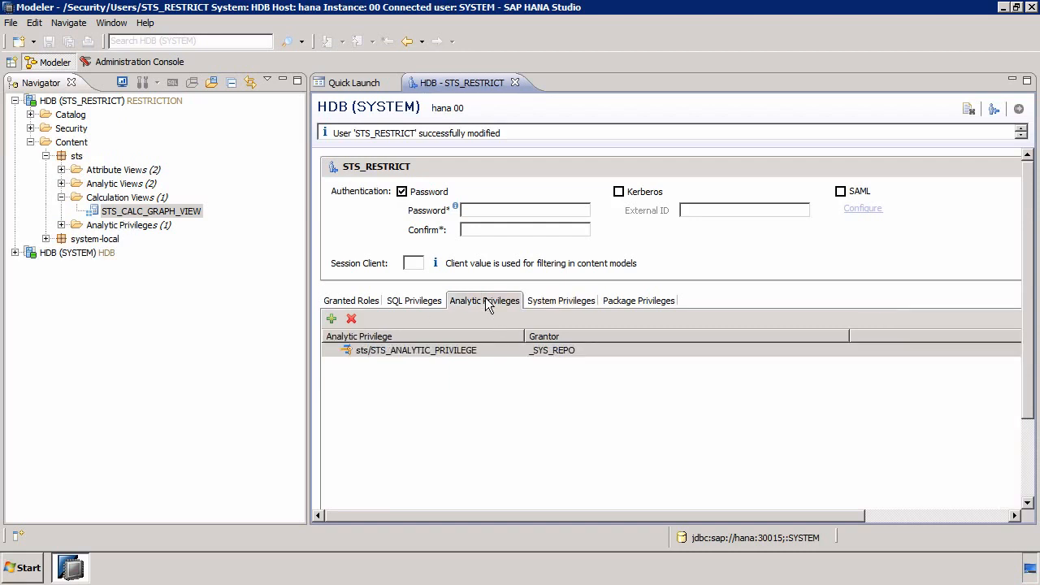
{"action": "left_click", "coordinate": [414, 299]}
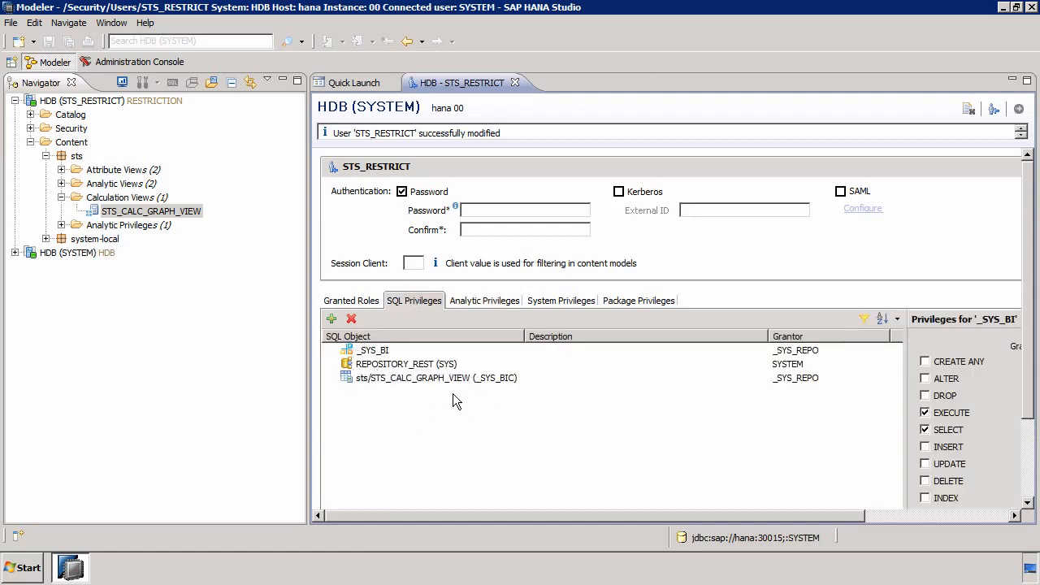
{"action": "left_click", "coordinate": [362, 303]}
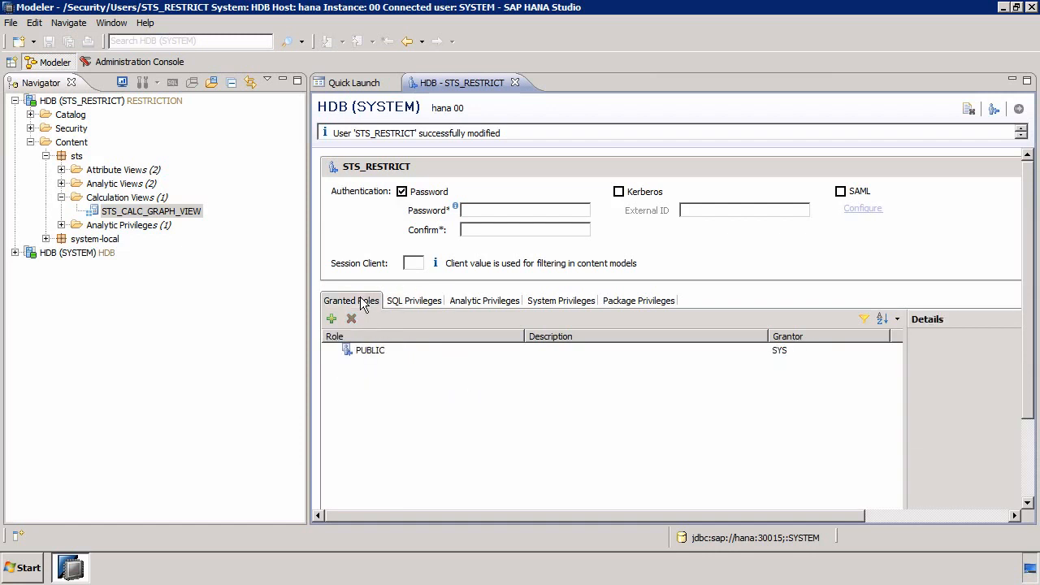
{"action": "left_click", "coordinate": [403, 303]}
{"action": "left_click", "coordinate": [478, 299]}
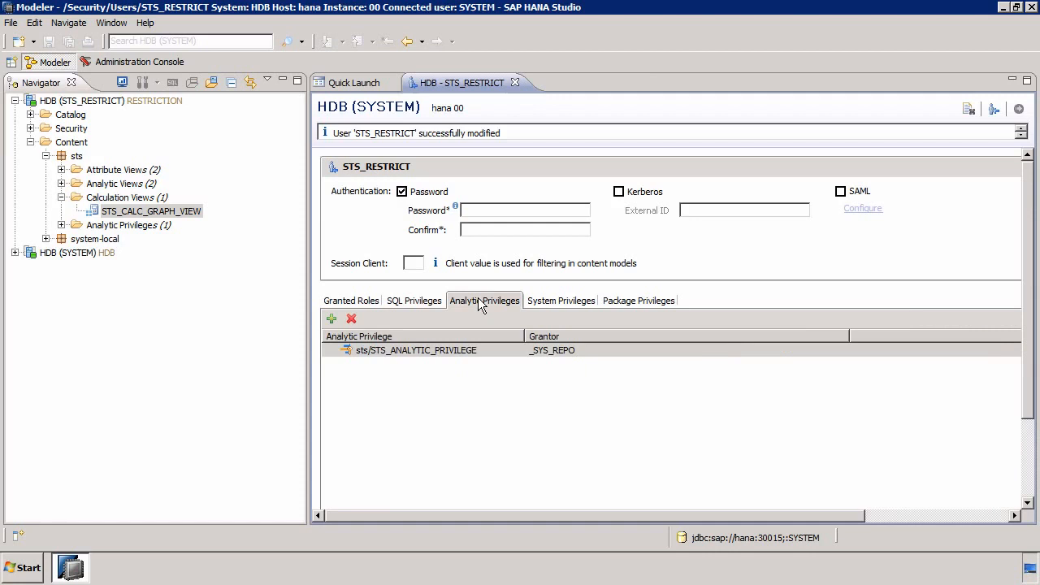
{"action": "left_click", "coordinate": [553, 300]}
{"action": "left_click", "coordinate": [632, 303]}
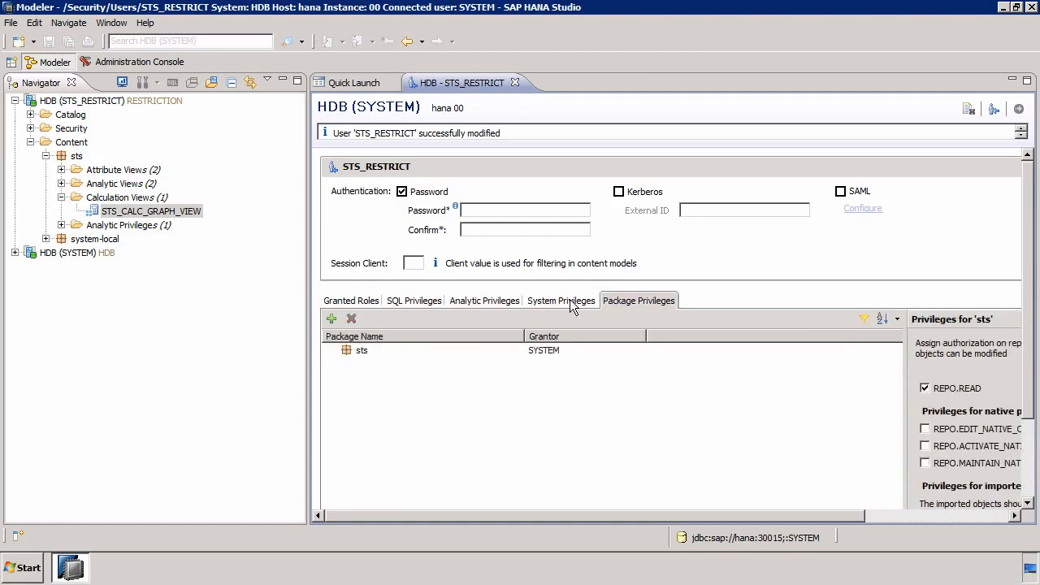
{"action": "left_click", "coordinate": [561, 301]}
{"action": "left_click", "coordinate": [471, 301]}
{"action": "left_click", "coordinate": [418, 302]}
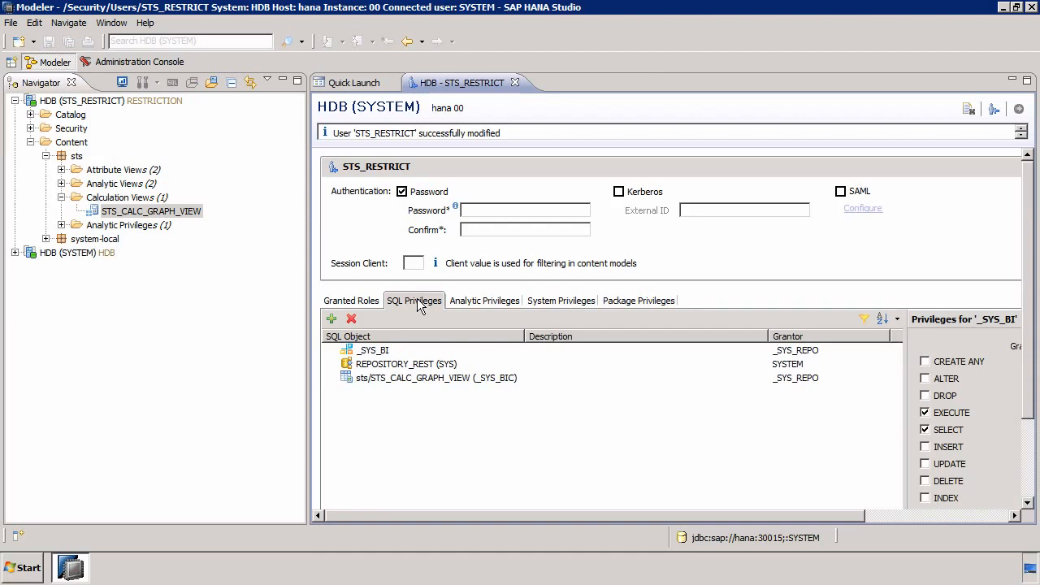
{"action": "left_click", "coordinate": [516, 83]}
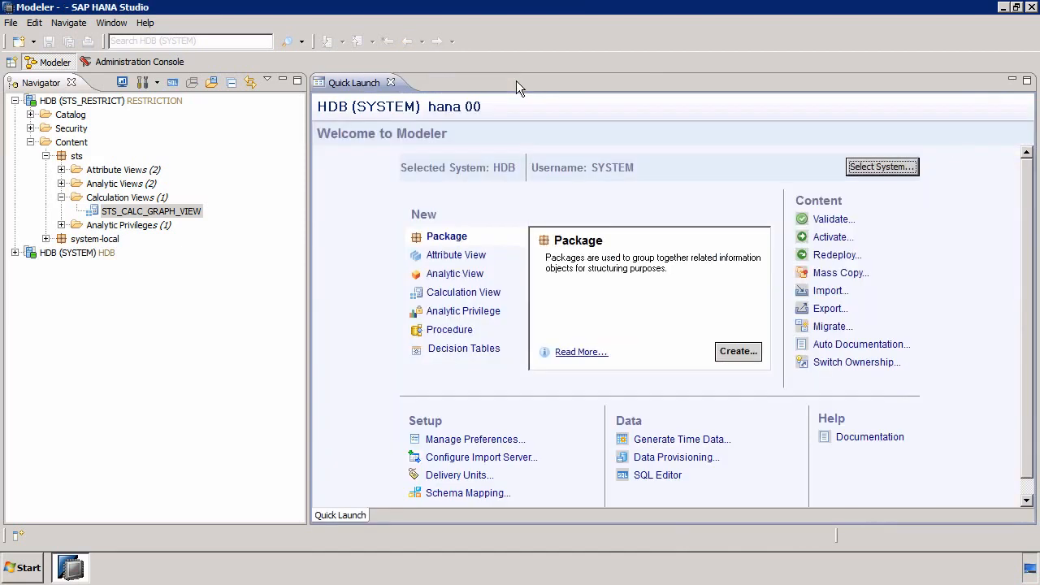
Preview the raw data of calculation view STS_CALC_GRAPH_VIEW through the RESTRICTION connection
{"action": "right_click", "coordinate": [139, 213]}
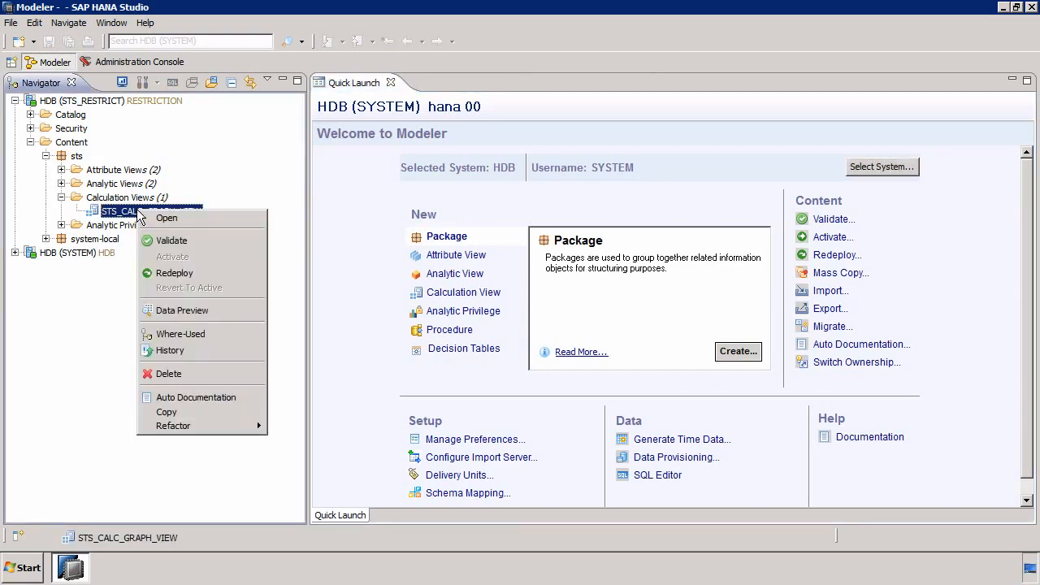
{"action": "left_click", "coordinate": [171, 309]}
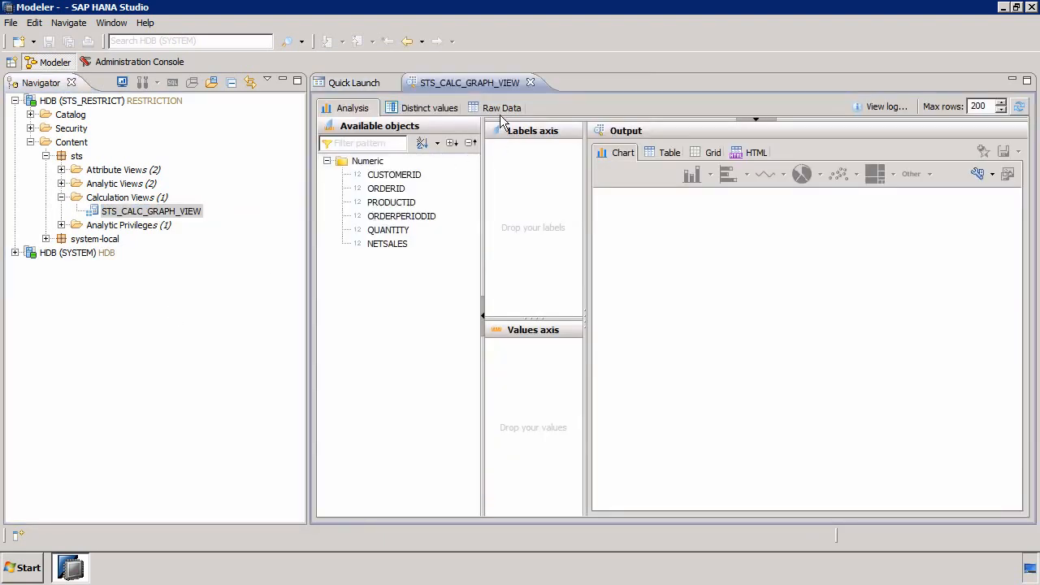
{"action": "left_click", "coordinate": [499, 109]}
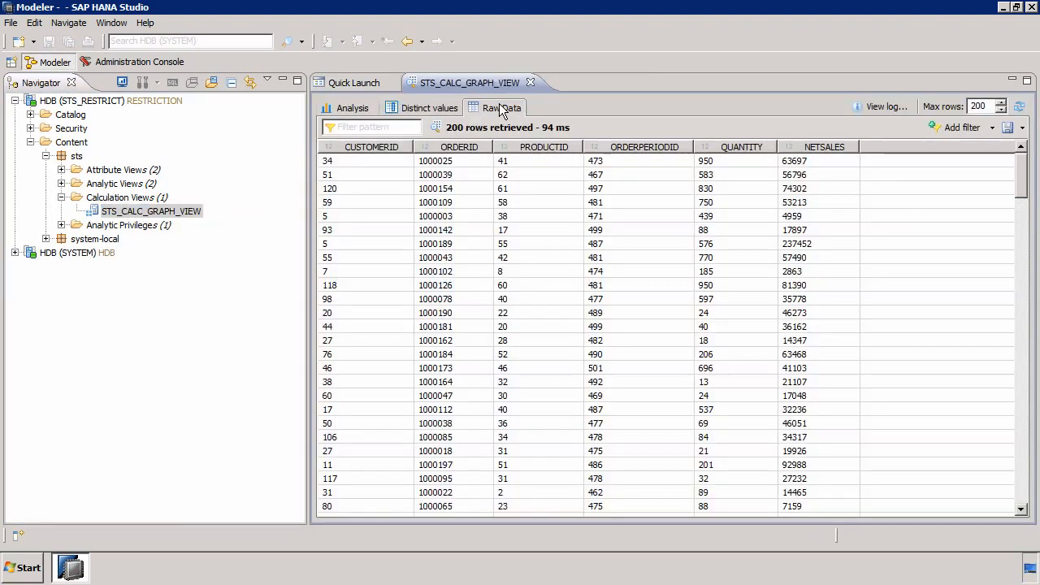
Sort the raw data by ORDERID in ascending and descending order to check the range of accessible orders
{"action": "left_click", "coordinate": [461, 148]}
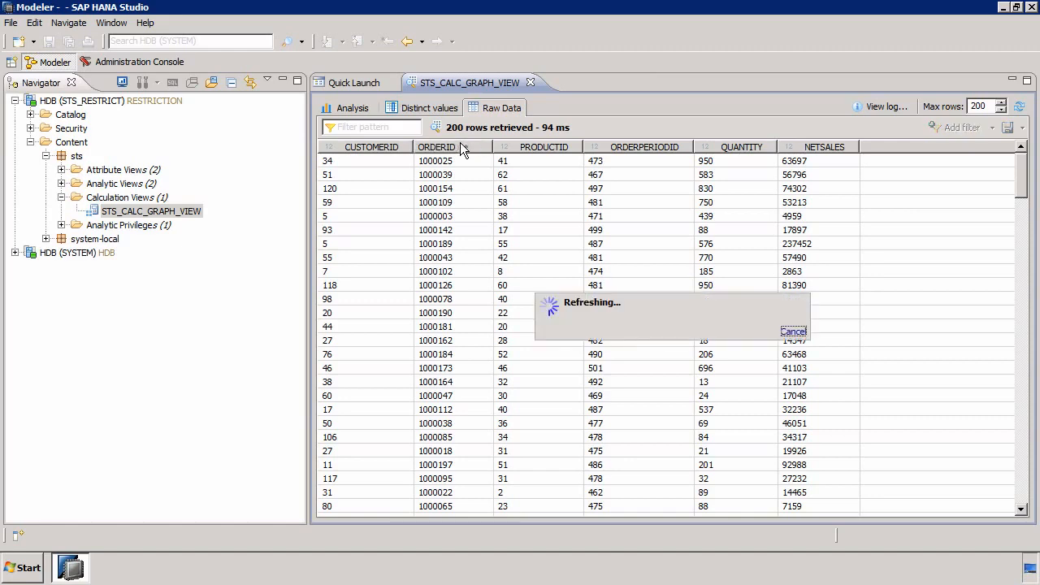
{"action": "left_click", "coordinate": [460, 146]}
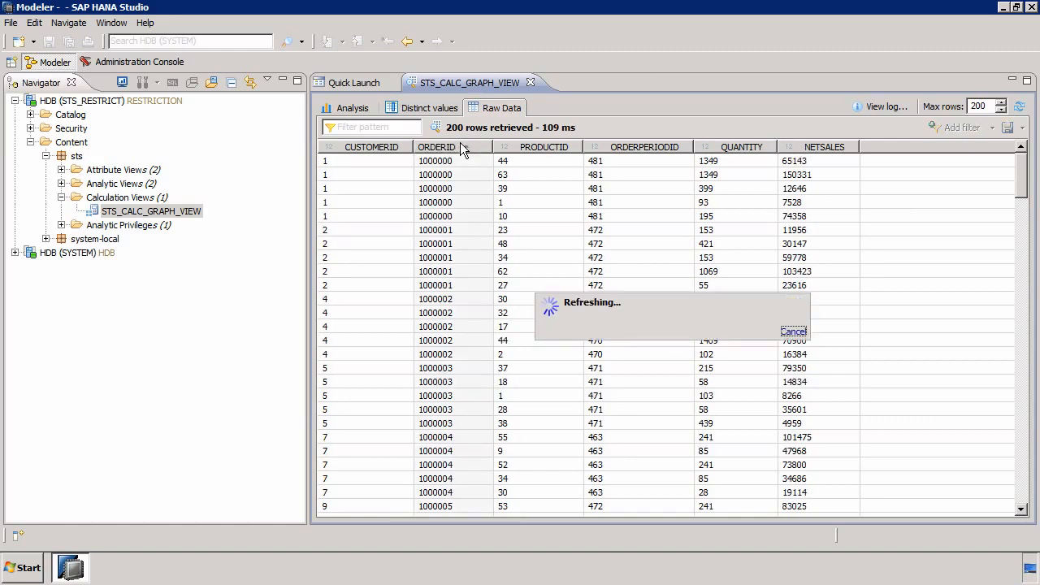
{"action": "left_click", "coordinate": [460, 147]}
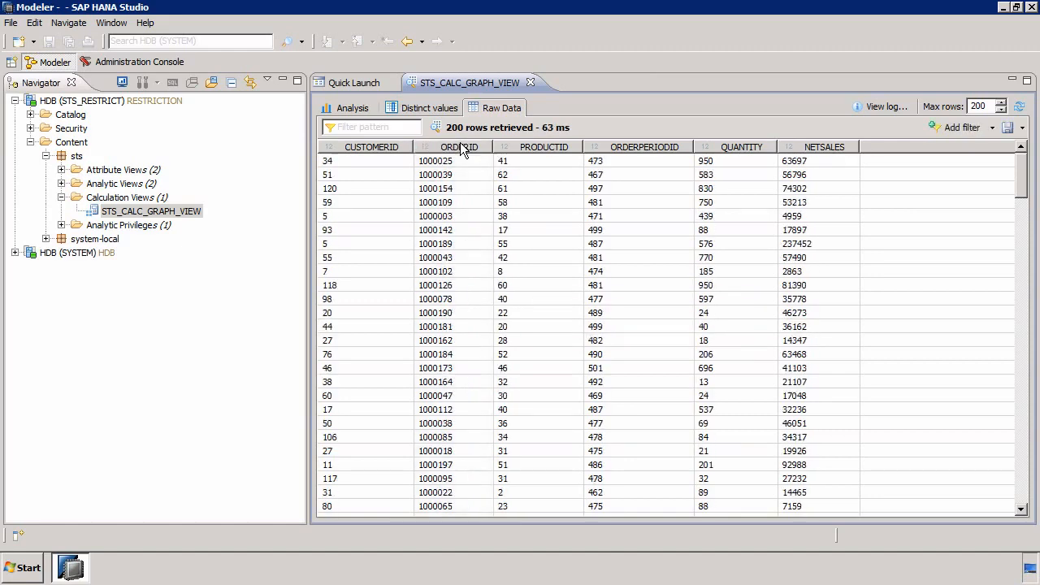
{"action": "left_click", "coordinate": [461, 146]}
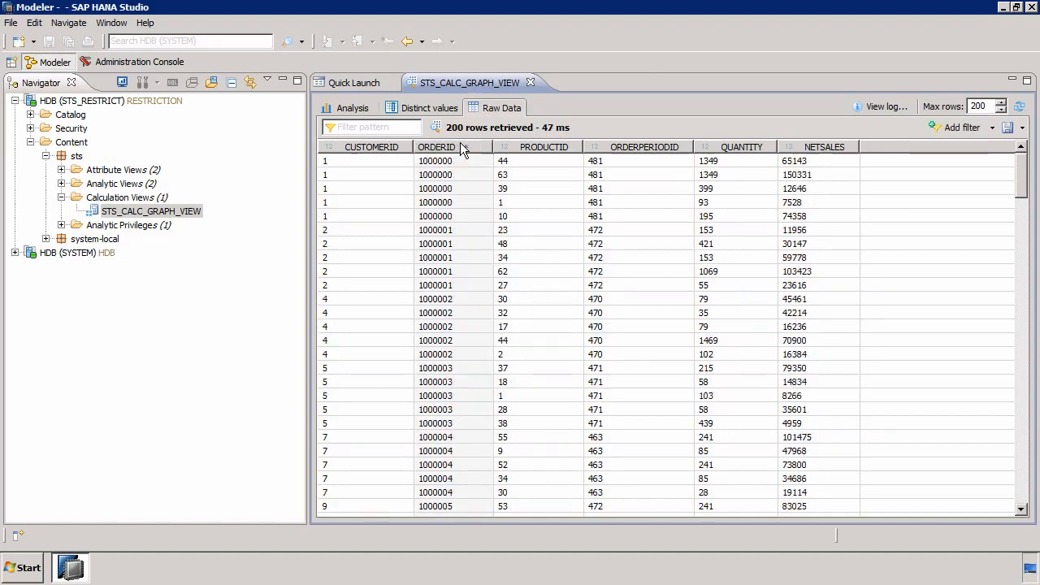
{"action": "left_click", "coordinate": [460, 143]}
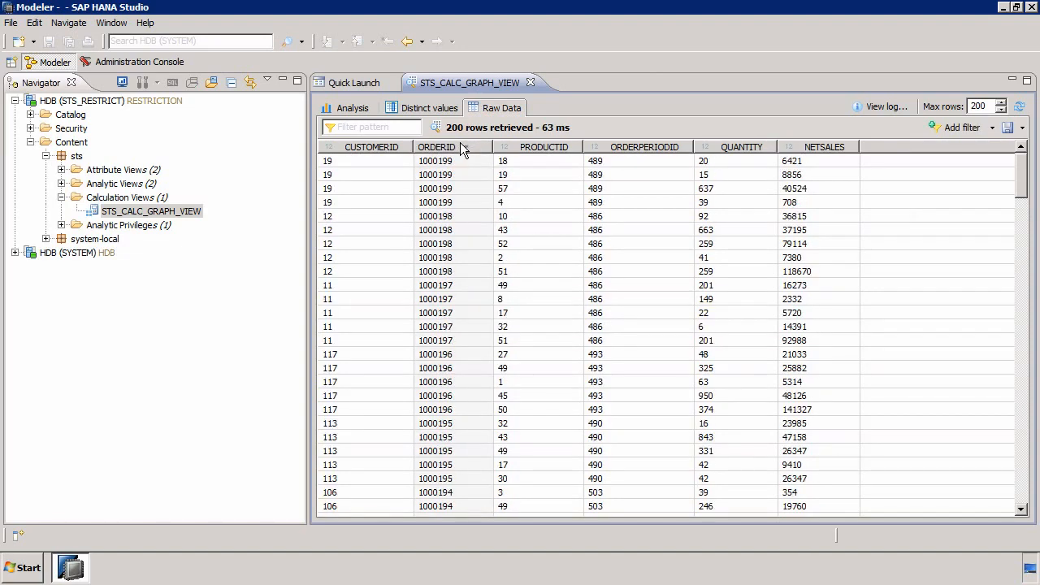